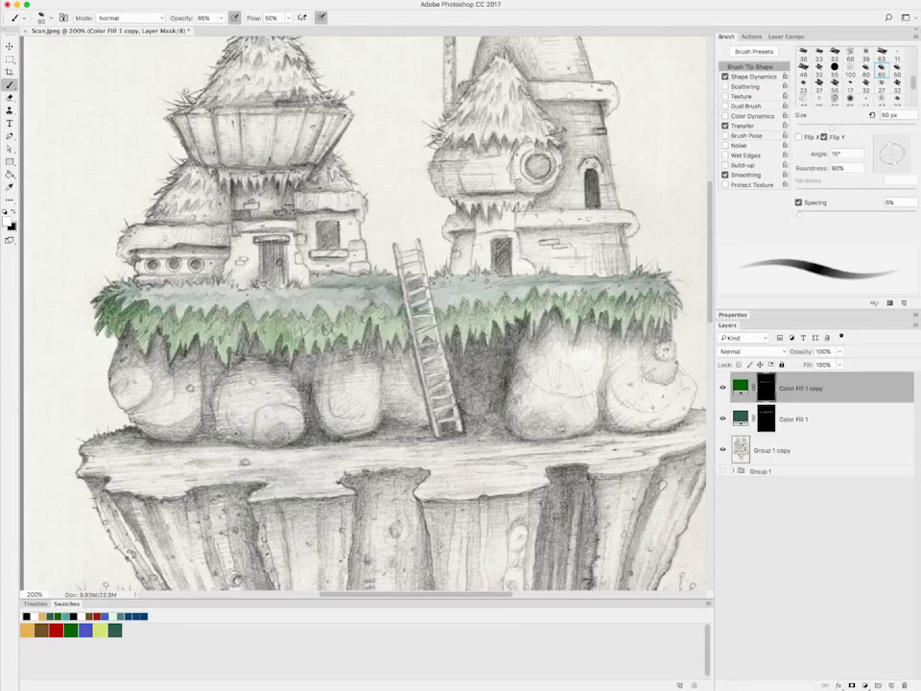
# Deepen the green on the upper island's hanging grass blades and strengthen the teal along its surface on the Color Fill 1 mask.
pyautogui.moveTo(144, 241); pyautogui.dragTo(437, 228)
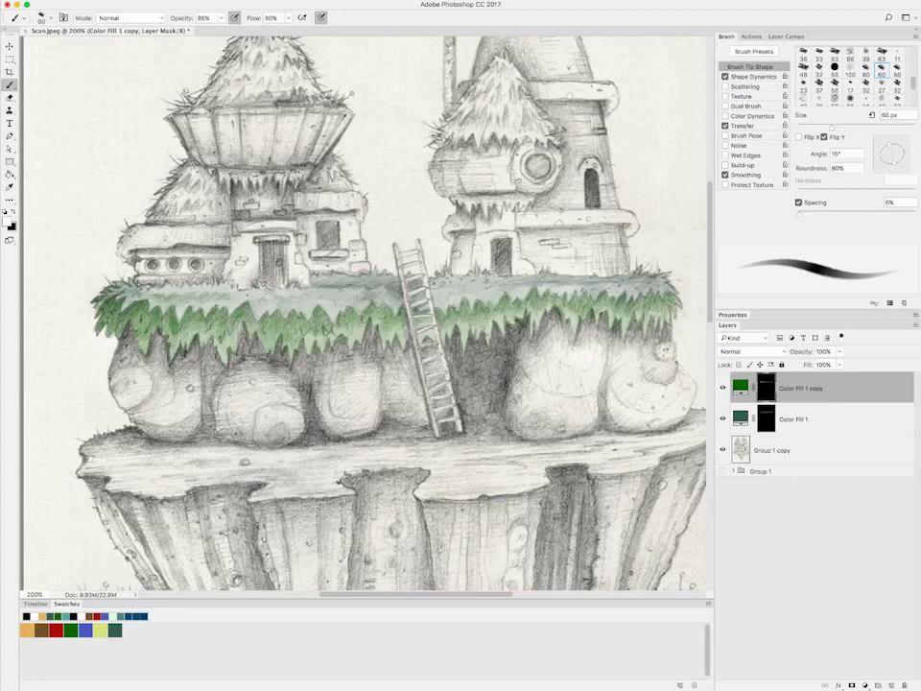
pyautogui.hotkey('alt', '[')
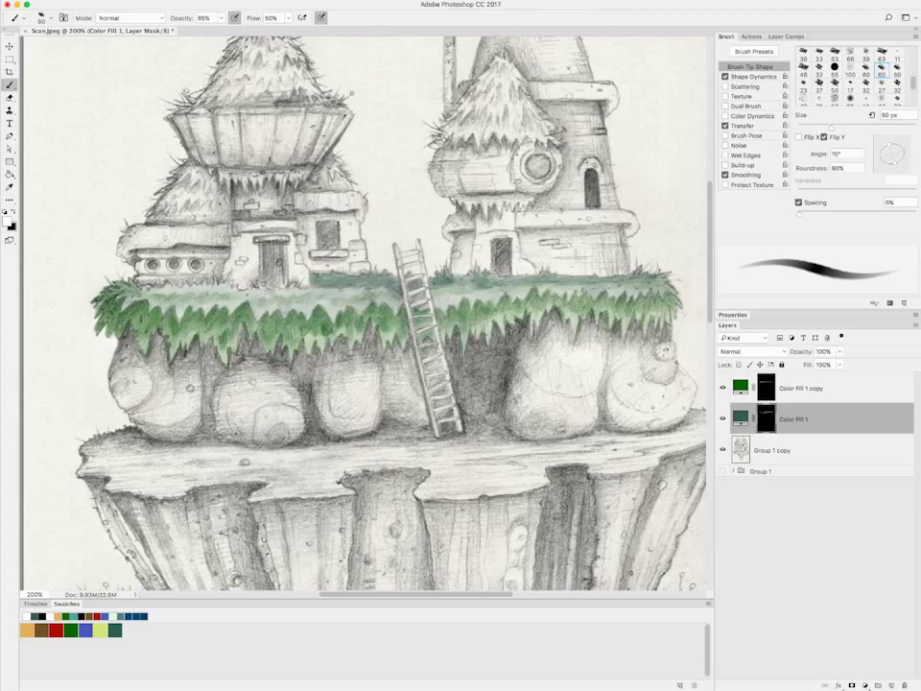
# Paint teal over the left end of the lower platform's grass, covering the back tuft, outer edge and hanging blades.
pyautogui.hotkey('ctrl', '+')
pyautogui.scroll(-5, 364, 312)
pyautogui.moveTo(288, 240); pyautogui.dragTo(402, 293)
pyautogui.moveTo(211, 144)
pyautogui.mouseDown()
pyautogui.moveTo(154, 183)
pyautogui.moveTo(163, 259)
pyautogui.moveTo(202, 307)
pyautogui.mouseUp()
pyautogui.moveTo(188, 350); pyautogui.dragTo(211, 215)
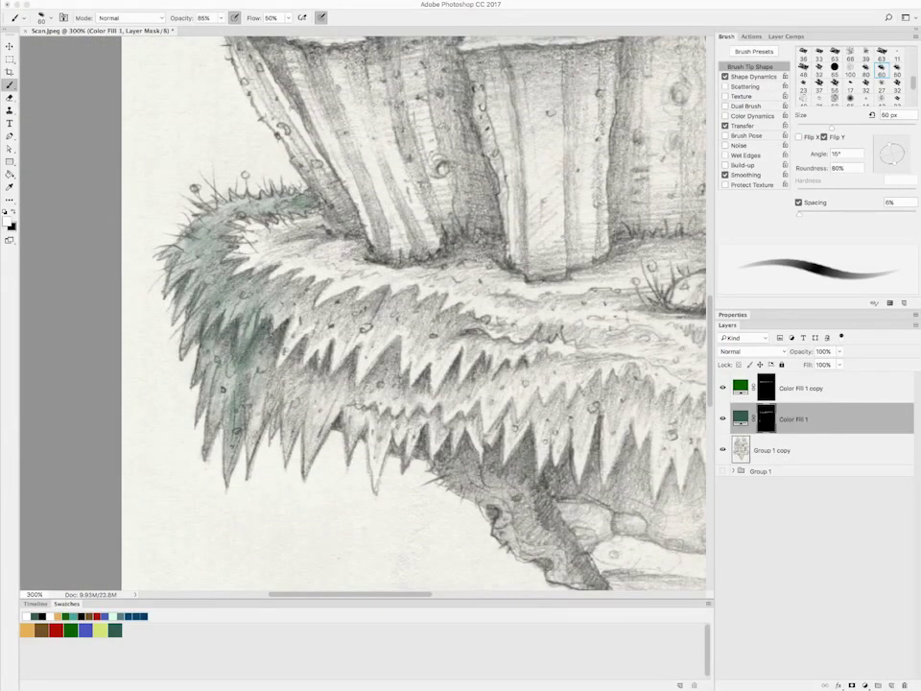
pyautogui.moveTo(209, 273); pyautogui.dragTo(188, 337)
pyautogui.moveTo(201, 221)
pyautogui.mouseDown()
pyautogui.moveTo(245, 264)
pyautogui.moveTo(288, 230)
pyautogui.moveTo(278, 259)
pyautogui.moveTo(331, 283)
pyautogui.mouseUp()
pyautogui.moveTo(321, 235)
pyautogui.mouseDown()
pyautogui.moveTo(384, 274)
pyautogui.moveTo(470, 254)
pyautogui.mouseUp()
pyautogui.moveTo(213, 284)
pyautogui.mouseDown()
pyautogui.moveTo(240, 336)
pyautogui.moveTo(355, 307)
pyautogui.moveTo(446, 336)
pyautogui.mouseUp()
# Continue the teal along the middle of the lower platform's fringe and around its curved right end.
pyautogui.scroll(-5, 479, 314)
pyautogui.hscroll(10, 479, 314)
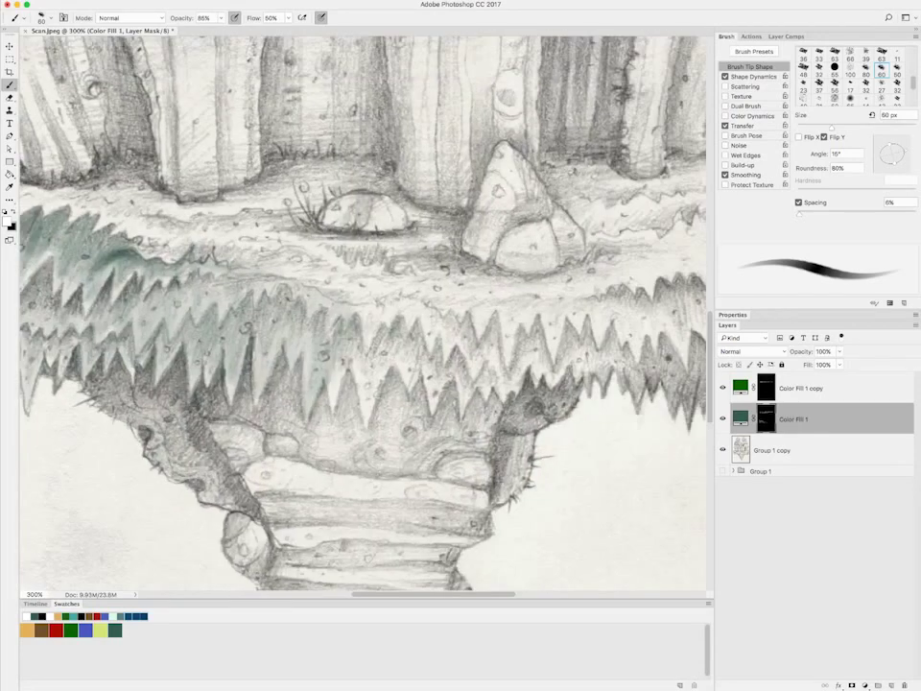
pyautogui.moveTo(272, 273); pyautogui.dragTo(446, 256)
pyautogui.hscroll(8, 446, 256)
pyautogui.scroll(2, 446, 255)
pyautogui.moveTo(408, 173)
pyautogui.mouseDown()
pyautogui.moveTo(384, 288)
pyautogui.moveTo(350, 307)
pyautogui.moveTo(288, 259)
pyautogui.moveTo(187, 249)
pyautogui.mouseUp()
pyautogui.moveTo(384, 317)
pyautogui.mouseDown()
pyautogui.moveTo(518, 264)
pyautogui.moveTo(479, 158)
pyautogui.moveTo(537, 211)
pyautogui.moveTo(307, 221)
pyautogui.mouseUp()
pyautogui.moveTo(269, 159); pyautogui.dragTo(370, 130)
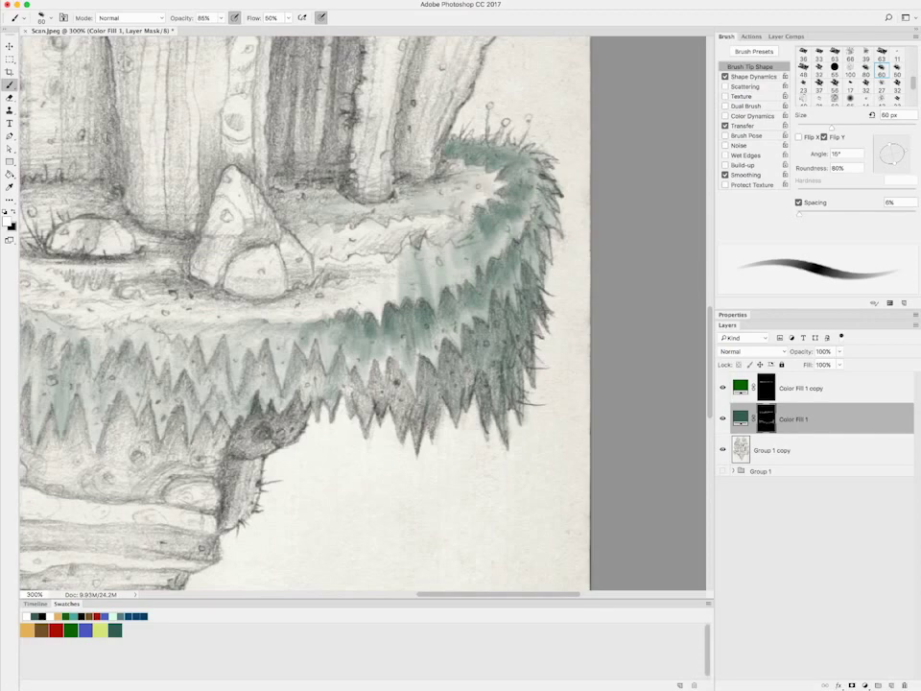
# Paint teal shading on the lower platform's ground between the middle trunks and around the small rock.
pyautogui.hscroll(-10, 317, 191)
pyautogui.scroll(-1, 316, 192)
pyautogui.moveTo(182, 187); pyautogui.dragTo(312, 153)
pyautogui.moveTo(230, 178); pyautogui.dragTo(62, 159)
pyautogui.hscroll(-10, 287, 192)
pyautogui.scroll(2, 287, 191)
pyautogui.moveTo(346, 158)
pyautogui.mouseDown()
pyautogui.moveTo(437, 120)
pyautogui.moveTo(230, 164)
pyautogui.mouseUp()
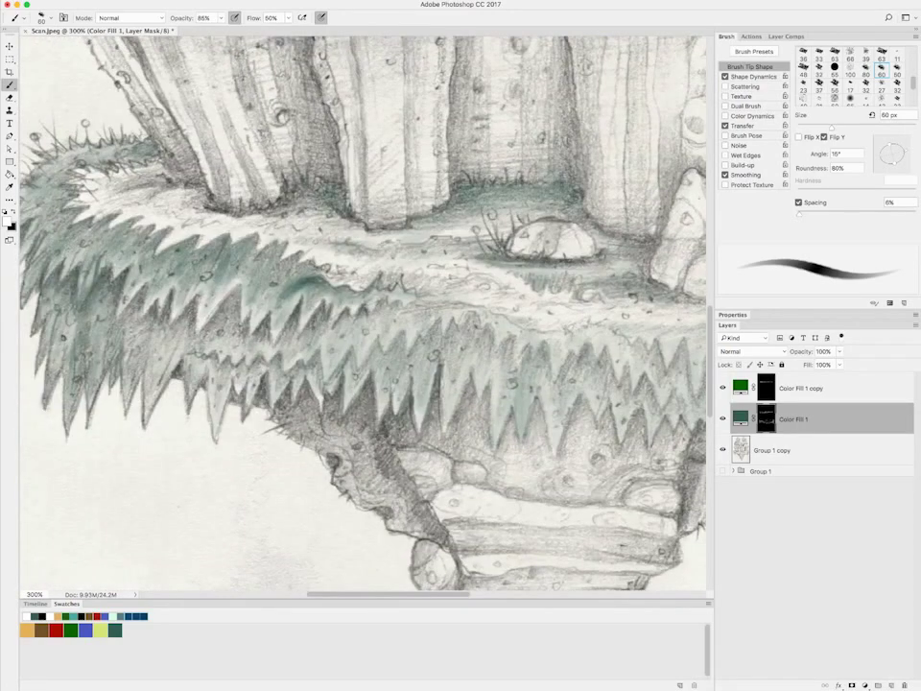
# Shade the ground at the base of the left trunks teal and deepen the lower platform's back-left grass tuft.
pyautogui.moveTo(144, 163); pyautogui.dragTo(251, 165)
pyautogui.moveTo(191, 158); pyautogui.dragTo(88, 115)
pyautogui.hscroll(-10, 287, 191)
pyautogui.scroll(3, 288, 192)
pyautogui.moveTo(202, 187); pyautogui.dragTo(254, 168)
pyautogui.hscroll(10, 365, 288)
pyautogui.scroll(-2, 365, 288)
pyautogui.moveTo(155, 206); pyautogui.dragTo(86, 259)
pyautogui.hscroll(-10, 364, 288)
pyautogui.moveTo(261, 257)
pyautogui.mouseDown()
pyautogui.moveTo(96, 184)
pyautogui.moveTo(48, 225)
pyautogui.mouseUp()
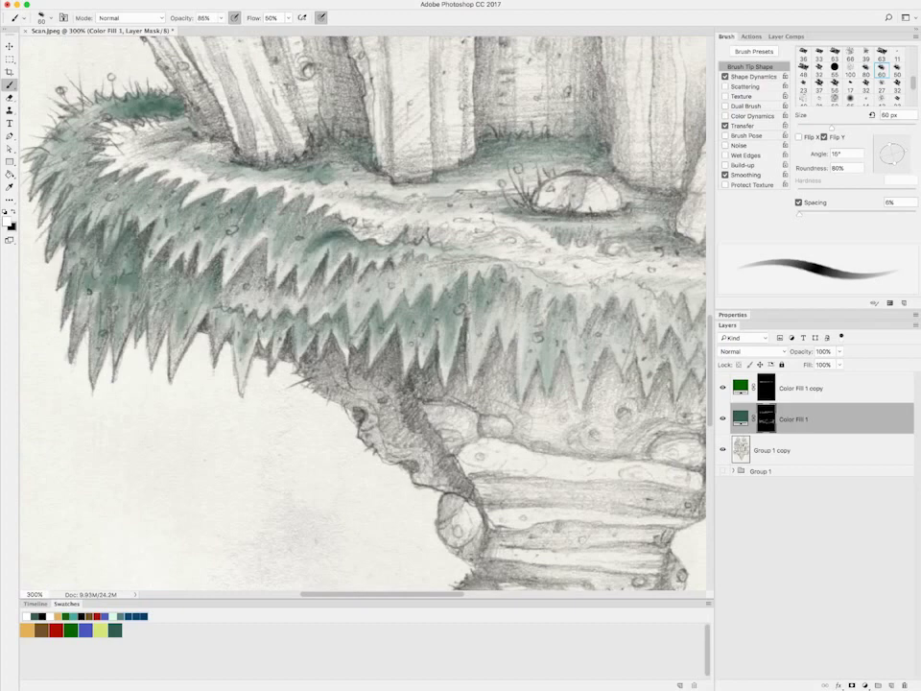
# Deepen the teal on the lower row of hanging grass blades at the lower platform's left side.
pyautogui.moveTo(38, 149)
pyautogui.mouseDown()
pyautogui.moveTo(72, 249)
pyautogui.moveTo(144, 245)
pyautogui.moveTo(120, 225)
pyautogui.mouseUp()
pyautogui.scroll(1, 364, 288)
pyautogui.moveTo(197, 244); pyautogui.dragTo(161, 281)
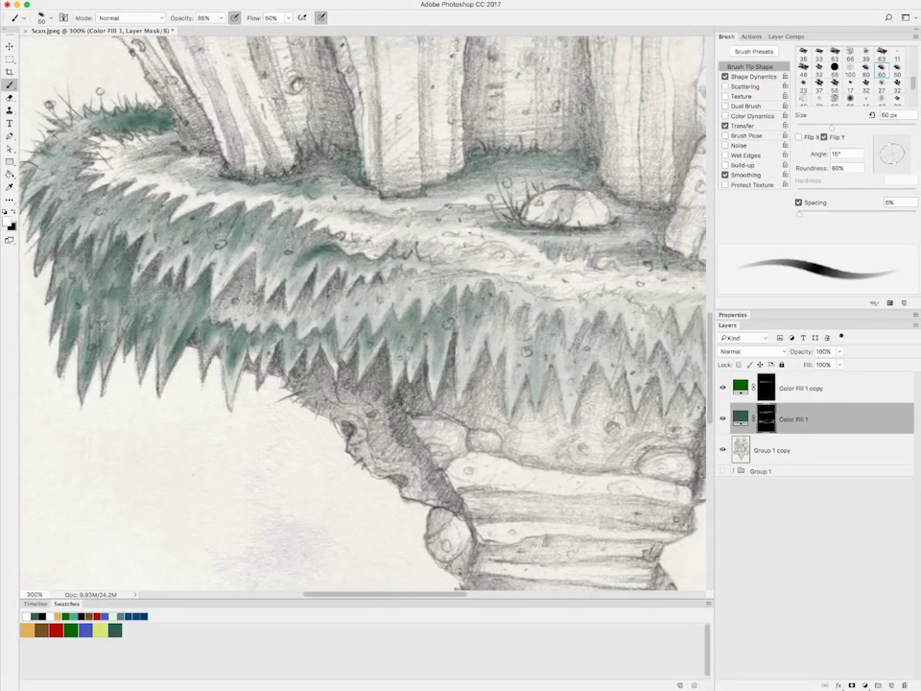
pyautogui.moveTo(230, 248); pyautogui.dragTo(202, 269)
pyautogui.hscroll(-5, 365, 288)
pyautogui.hscroll(-3, 364, 288)
pyautogui.moveTo(307, 225); pyautogui.dragTo(235, 254)
pyautogui.moveTo(394, 216); pyautogui.dragTo(305, 248)
# Paint teal on the Color Fill 1 mask over the ground behind and beside the pointed stones, around the right trunk.
pyautogui.hscroll(10, 364, 288)
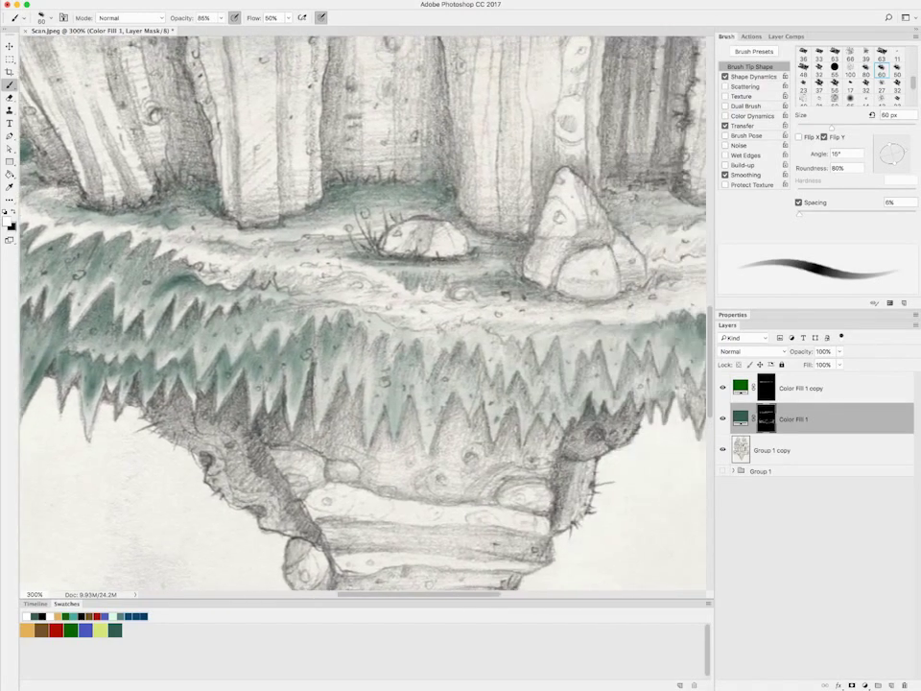
pyautogui.hscroll(-4, 364, 287)
pyautogui.scroll(-1, 365, 288)
pyautogui.scroll(-1, 365, 288)
pyautogui.hscroll(8, 364, 288)
pyautogui.scroll(1, 364, 288)
pyautogui.click(793, 418)
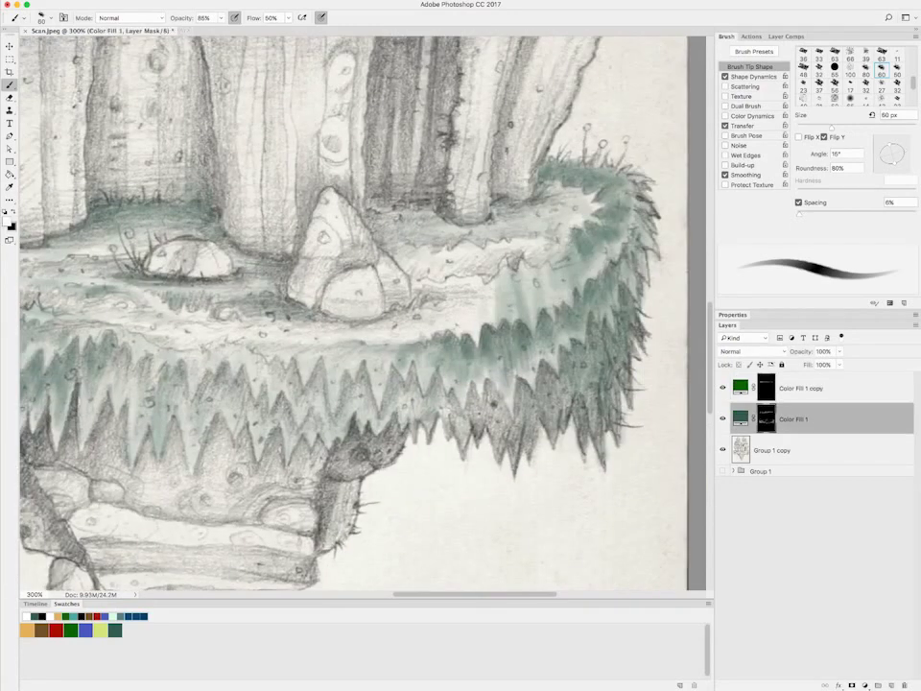
pyautogui.moveTo(374, 231)
pyautogui.mouseDown()
pyautogui.moveTo(297, 192)
pyautogui.moveTo(422, 187)
pyautogui.moveTo(370, 144)
pyautogui.mouseUp()
pyautogui.moveTo(422, 158)
pyautogui.mouseDown()
pyautogui.moveTo(278, 168)
pyautogui.moveTo(340, 187)
pyautogui.mouseUp()
# Deepen the teal on the hanging grass blades across the middle and right side of the lower platform's fringe.
pyautogui.hscroll(-8, 365, 288)
pyautogui.scroll(-1, 364, 287)
pyautogui.moveTo(326, 240); pyautogui.dragTo(350, 283)
pyautogui.moveTo(240, 257); pyautogui.dragTo(321, 230)
pyautogui.moveTo(255, 230); pyautogui.dragTo(379, 283)
pyautogui.moveTo(398, 249); pyautogui.dragTo(455, 292)
pyautogui.hscroll(10, 364, 288)
pyautogui.scroll(1, 365, 288)
pyautogui.moveTo(312, 326)
pyautogui.mouseDown()
pyautogui.moveTo(350, 273)
pyautogui.moveTo(388, 269)
pyautogui.moveTo(423, 235)
pyautogui.mouseUp()
pyautogui.moveTo(336, 216); pyautogui.dragTo(422, 316)
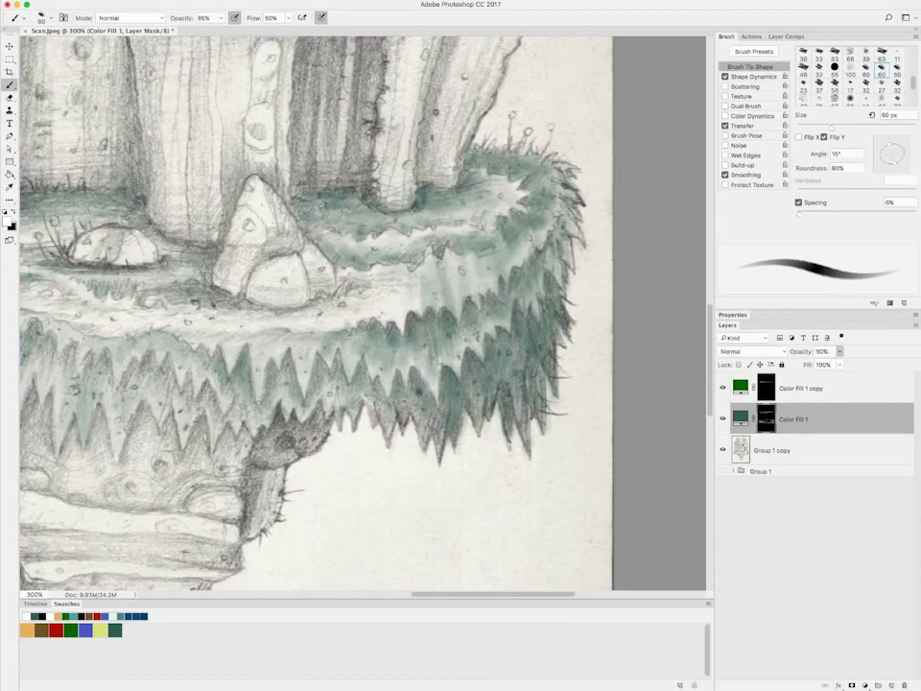
# Paint green on the ground around the small rock, and colour the curled flower tips orange on a new masked fill layer.
pyautogui.hotkey('alt', ']')
pyautogui.hscroll(-10, 364, 287)
pyautogui.scroll(1, 364, 288)
pyautogui.moveTo(154, 164)
pyautogui.mouseDown()
pyautogui.moveTo(96, 130)
pyautogui.moveTo(173, 144)
pyautogui.mouseUp()
pyautogui.moveTo(106, 158)
pyautogui.mouseDown()
pyautogui.moveTo(173, 134)
pyautogui.moveTo(173, 172)
pyautogui.moveTo(259, 182)
pyautogui.moveTo(335, 216)
pyautogui.moveTo(450, 287)
pyautogui.mouseUp()
pyautogui.moveTo(250, 288); pyautogui.dragTo(76, 182)
pyautogui.moveTo(82, 225)
pyautogui.mouseDown()
pyautogui.moveTo(134, 288)
pyautogui.moveTo(201, 288)
pyautogui.moveTo(244, 226)
pyautogui.moveTo(451, 221)
pyautogui.moveTo(422, 172)
pyautogui.mouseUp()
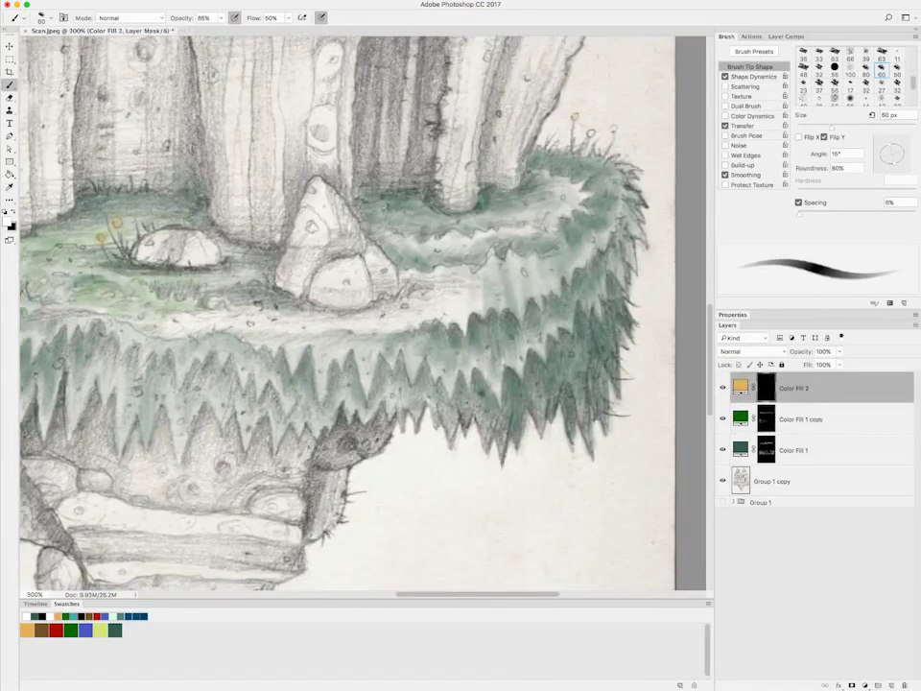
# Paint green on the Color Fill 1 copy mask over the lower platform's remaining ground and its right-hand grass.
pyautogui.click(801, 418)
pyautogui.moveTo(422, 135)
pyautogui.mouseDown()
pyautogui.moveTo(345, 216)
pyautogui.moveTo(288, 235)
pyautogui.moveTo(120, 245)
pyautogui.moveTo(283, 269)
pyautogui.moveTo(427, 231)
pyautogui.mouseUp()
pyautogui.moveTo(374, 334); pyautogui.dragTo(312, 283)
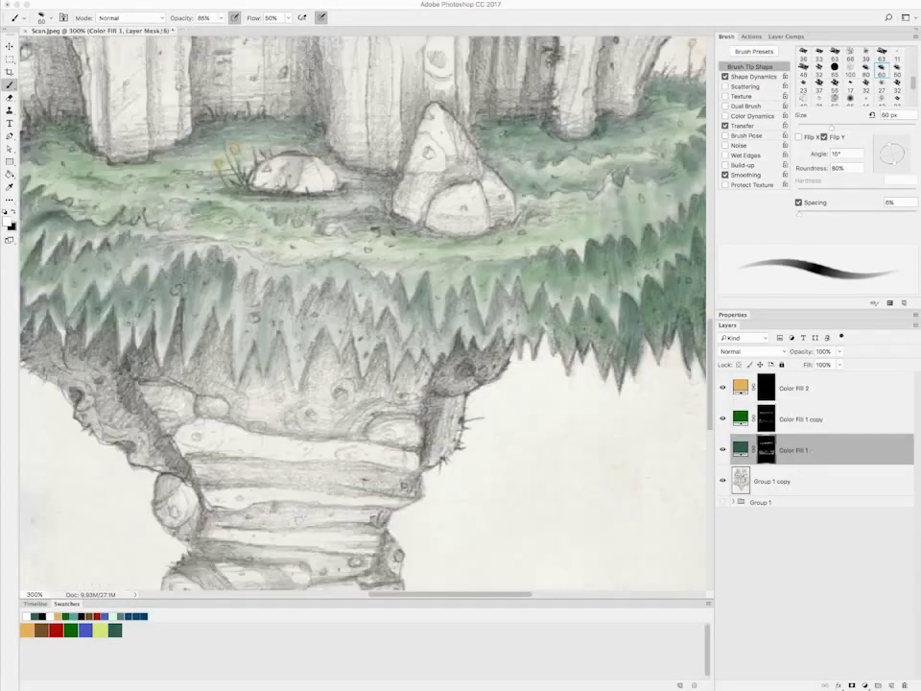
# Darken the upper row of hanging blades in the middle of the lower fringe with teal on the Color Fill 1 mask.
pyautogui.hscroll(-5, 365, 317)
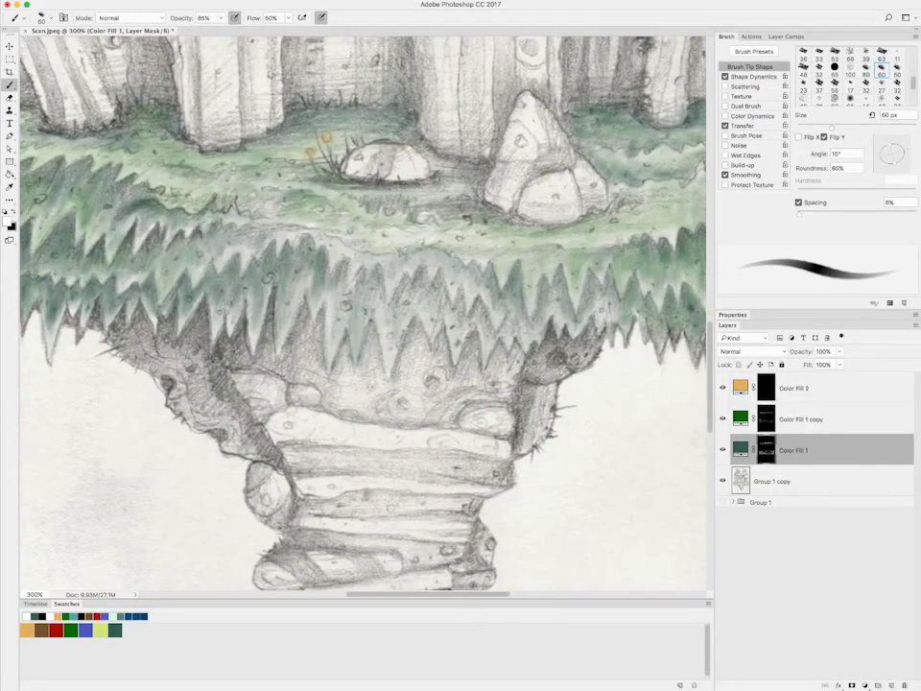
pyautogui.moveTo(300, 239)
pyautogui.mouseDown()
pyautogui.moveTo(278, 216)
pyautogui.moveTo(177, 178)
pyautogui.mouseUp()
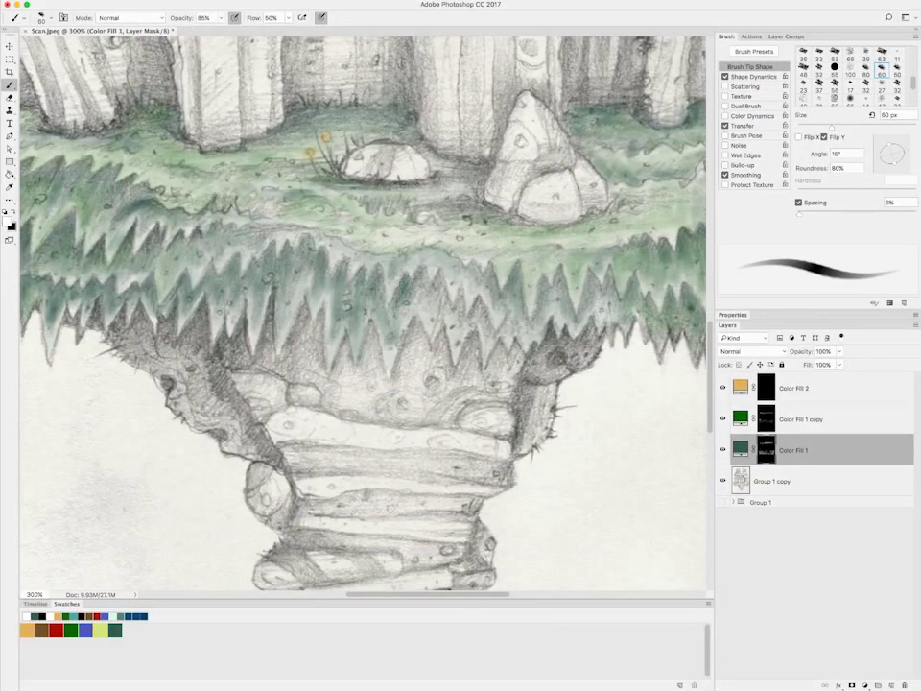
pyautogui.hscroll(10, 365, 317)
pyautogui.moveTo(274, 245)
pyautogui.mouseDown()
pyautogui.moveTo(219, 197)
pyautogui.moveTo(186, 191)
pyautogui.mouseUp()
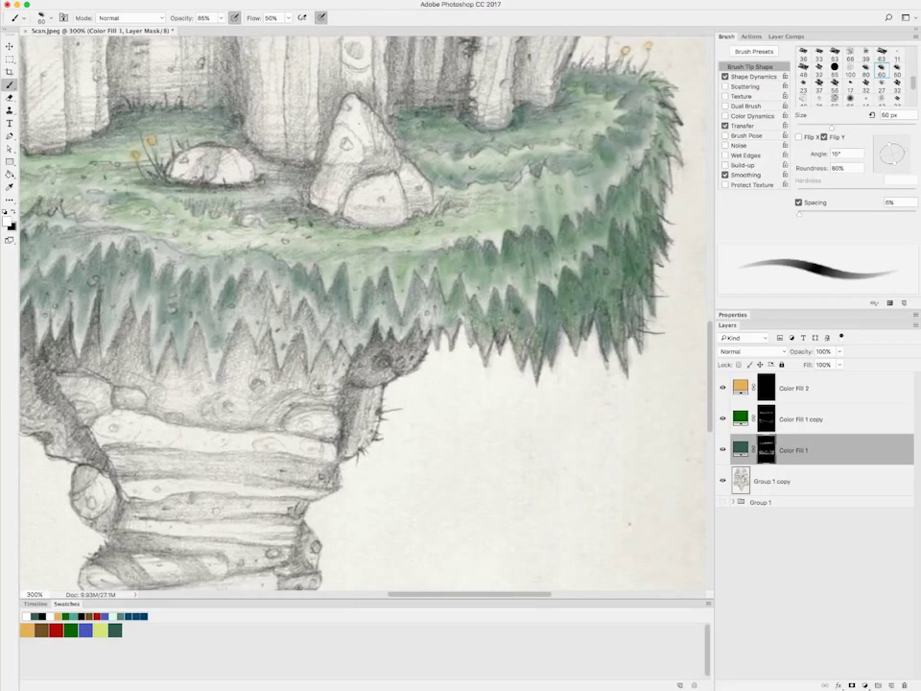
pyautogui.moveTo(284, 218); pyautogui.dragTo(90, 160)
pyautogui.moveTo(158, 151); pyautogui.dragTo(276, 177)
pyautogui.moveTo(175, 201)
pyautogui.mouseDown()
pyautogui.moveTo(231, 253)
pyautogui.moveTo(264, 264)
pyautogui.mouseUp()
# Paint the left house's main thatched roof golden on the Color Fill 2 mask and set that layer's blend mode to Multiply.
pyautogui.hscroll(10, 365, 317)
pyautogui.press('super+0')
pyautogui.hotkey('alt', ']')
pyautogui.hotkey('alt', ']')
pyautogui.scroll(3, 268, 288)
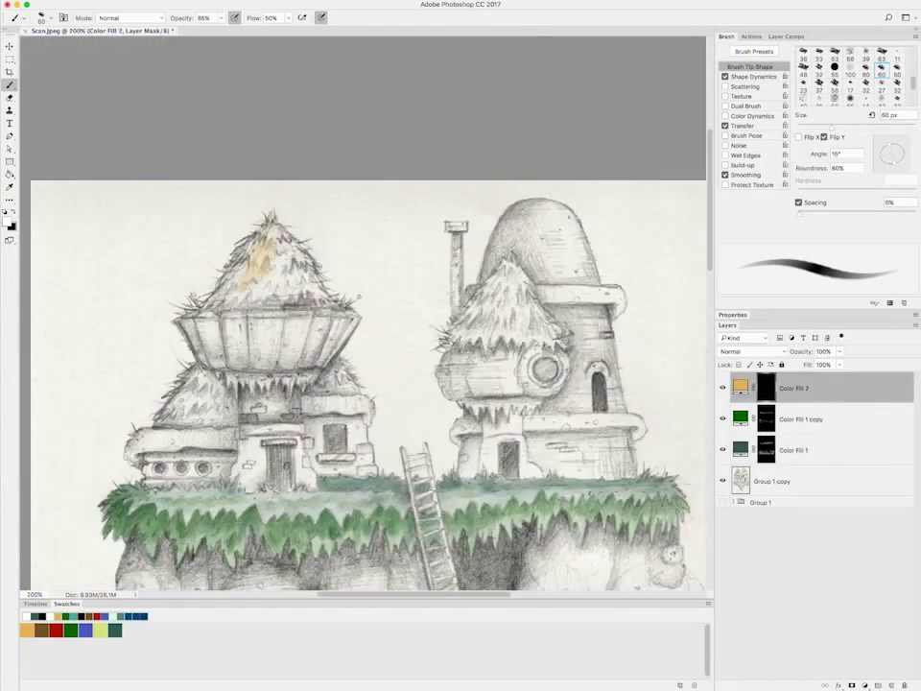
pyautogui.hotkey('shift', 'alt', 'm')
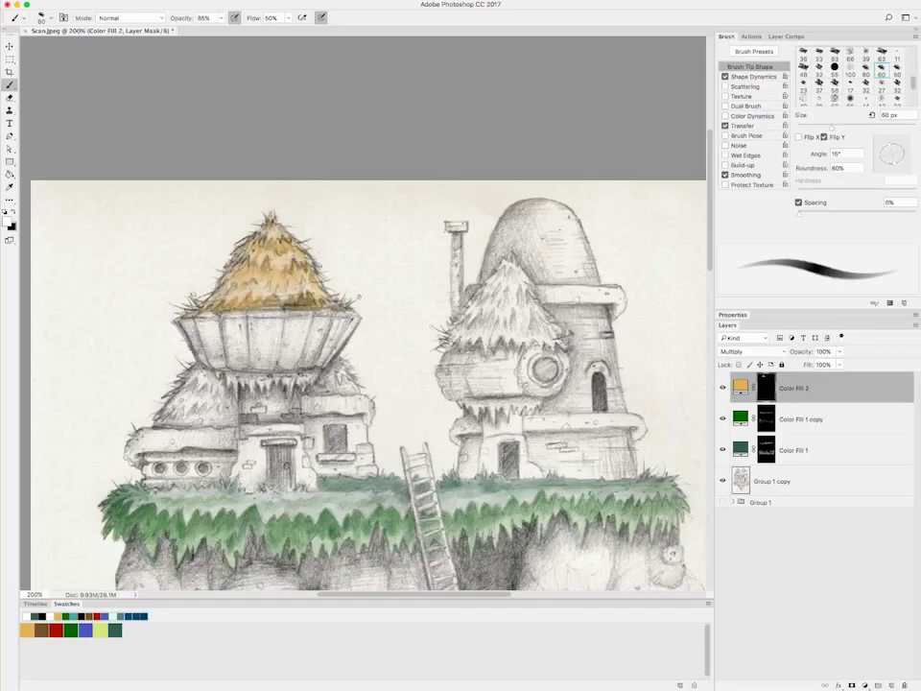
# Paint the right house's thatched roof and the left house's two smaller thatched roofs golden.
pyautogui.moveTo(461, 288); pyautogui.dragTo(552, 335)
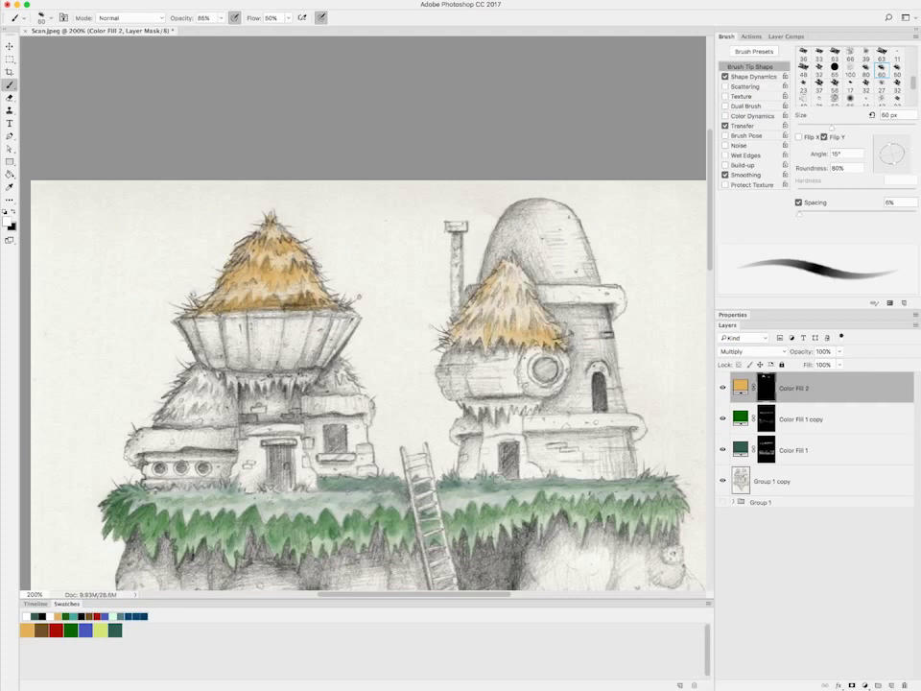
pyautogui.moveTo(225, 395); pyautogui.dragTo(164, 415)
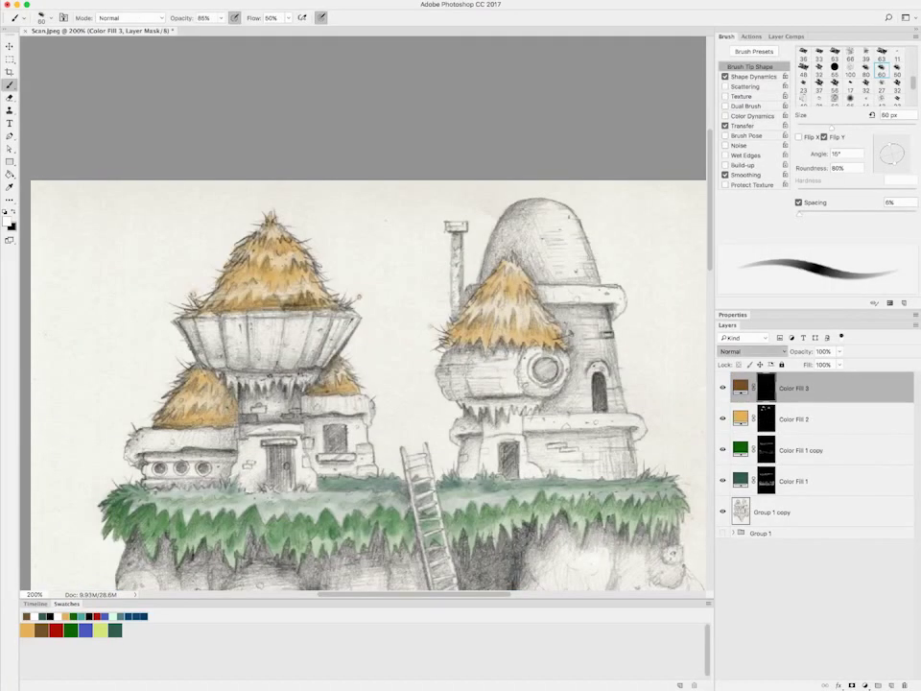
# Set up a brown fill layer with a black mask in Multiply mode and paint the left house's flared wooden section.
pyautogui.press('Return')
pyautogui.hotkey('ctrl', 'i')
pyautogui.moveTo(229, 323)
pyautogui.mouseDown()
pyautogui.moveTo(236, 364)
pyautogui.moveTo(288, 331)
pyautogui.moveTo(302, 357)
pyautogui.moveTo(307, 336)
pyautogui.moveTo(350, 357)
pyautogui.moveTo(216, 336)
pyautogui.moveTo(192, 348)
pyautogui.moveTo(326, 315)
pyautogui.mouseUp()
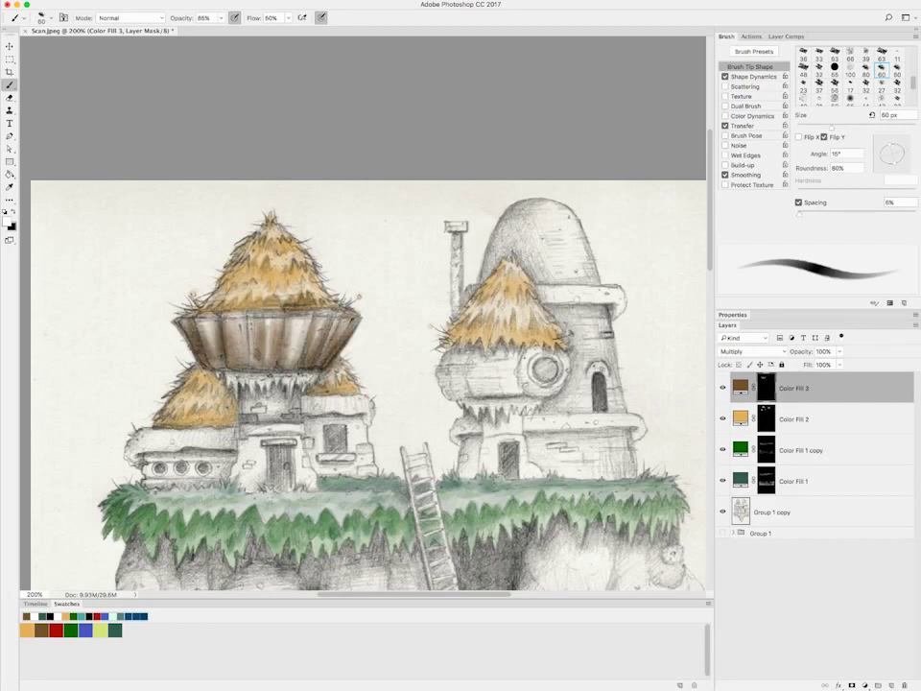
# Paint the left house's front wall, door, window and right wing brown.
pyautogui.moveTo(206, 259)
pyautogui.mouseDown()
pyautogui.moveTo(245, 231)
pyautogui.moveTo(192, 278)
pyautogui.moveTo(185, 353)
pyautogui.moveTo(234, 320)
pyautogui.moveTo(273, 345)
pyautogui.mouseUp()
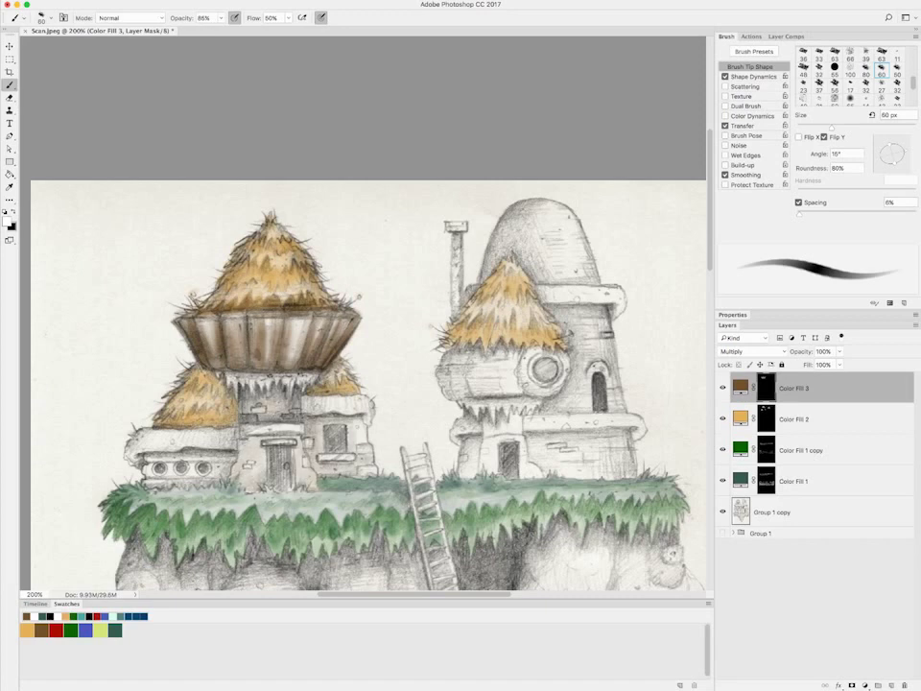
pyautogui.moveTo(205, 336); pyautogui.dragTo(214, 370)
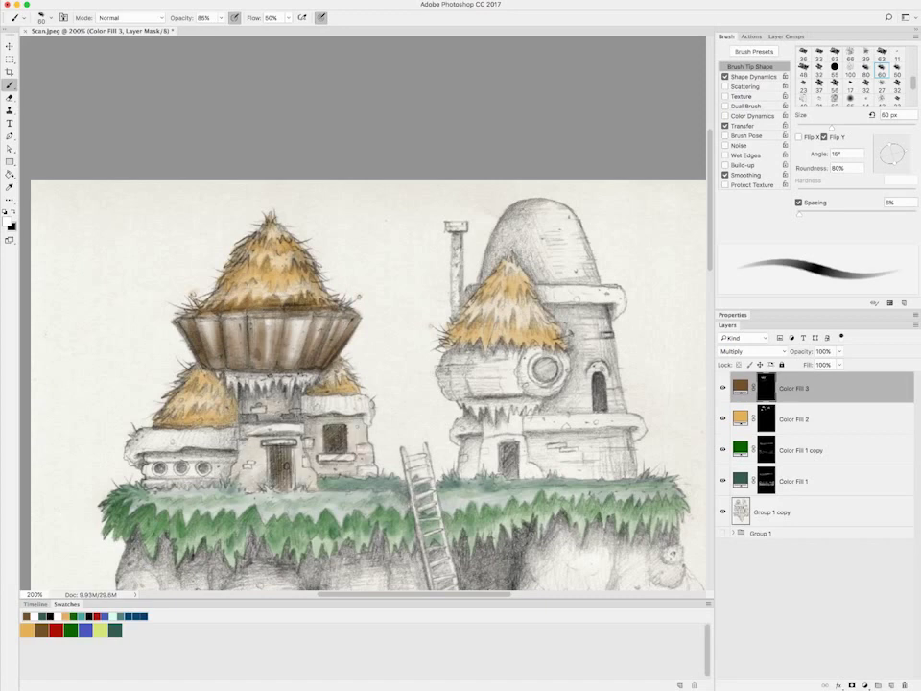
pyautogui.moveTo(232, 282)
pyautogui.mouseDown()
pyautogui.moveTo(161, 282)
pyautogui.moveTo(158, 317)
pyautogui.mouseUp()
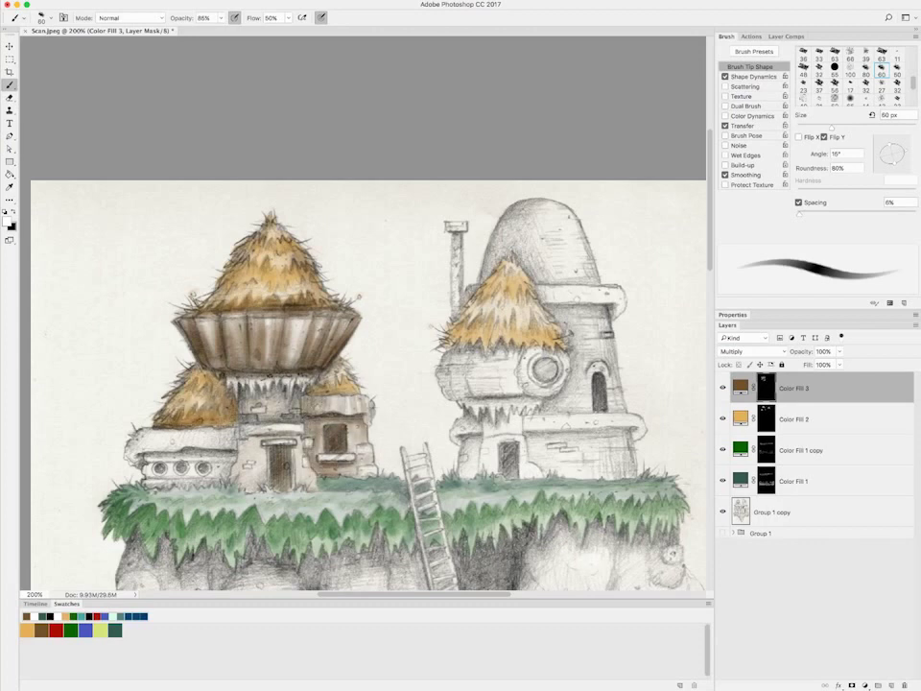
# Paint the left wing's overhanging roof and porthole wall brown, along with the central wall beneath the flared section.
pyautogui.moveTo(234, 451); pyautogui.dragTo(145, 452)
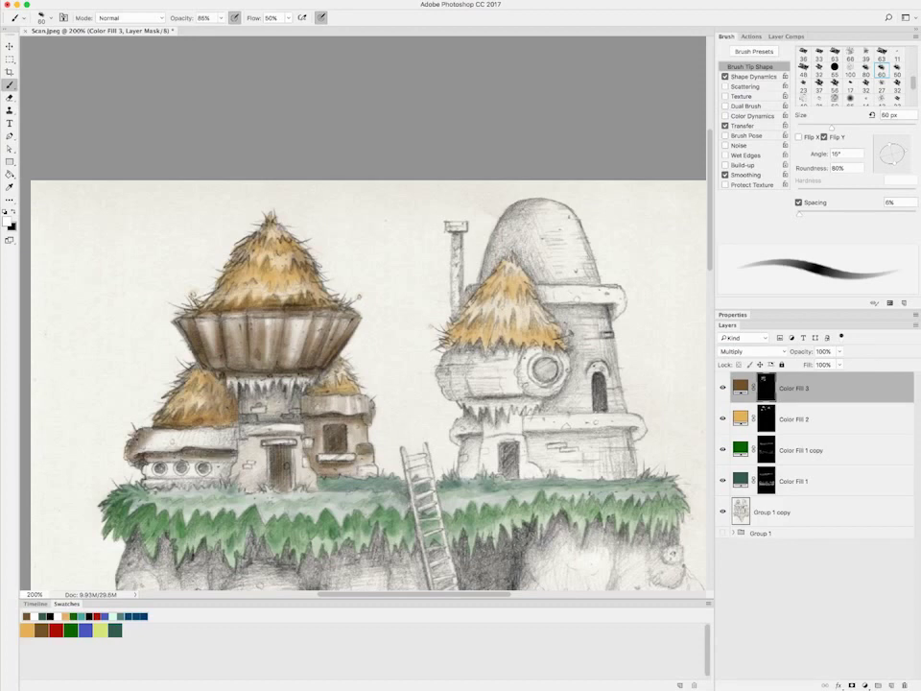
pyautogui.moveTo(134, 331)
pyautogui.mouseDown()
pyautogui.moveTo(173, 326)
pyautogui.moveTo(159, 312)
pyautogui.mouseUp()
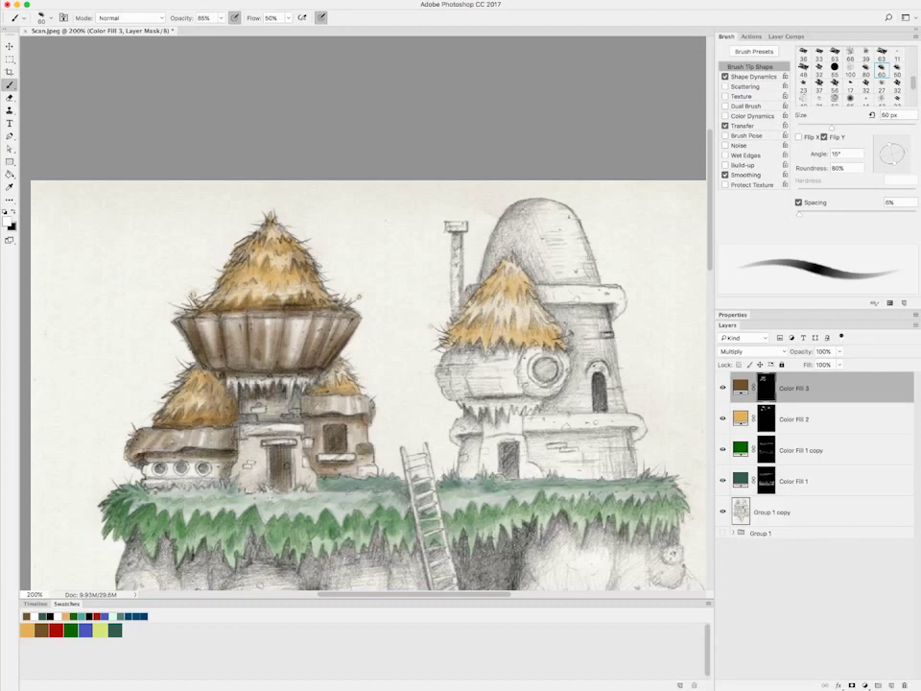
pyautogui.moveTo(230, 291); pyautogui.dragTo(178, 289)
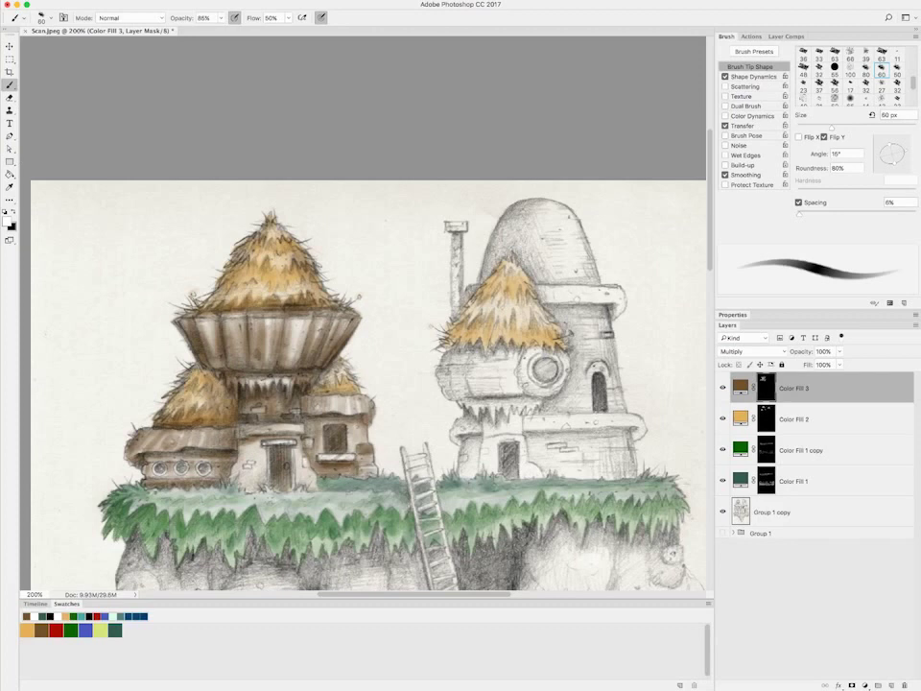
# Paint the hanging fringe beneath the left house's flared section green on the Color Fill 1 copy mask.
pyautogui.click(806, 449)
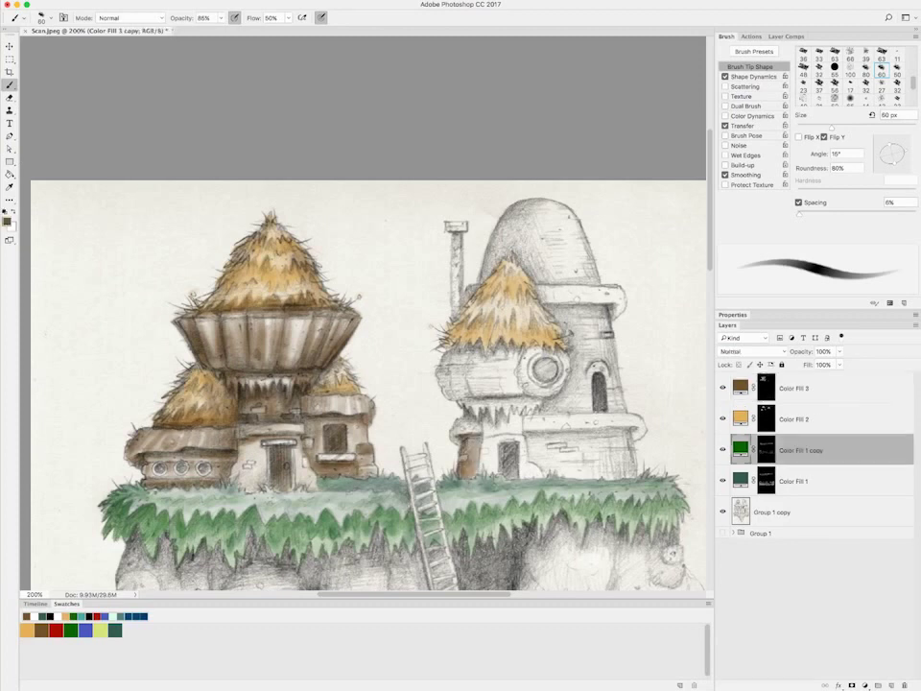
pyautogui.click(806, 418)
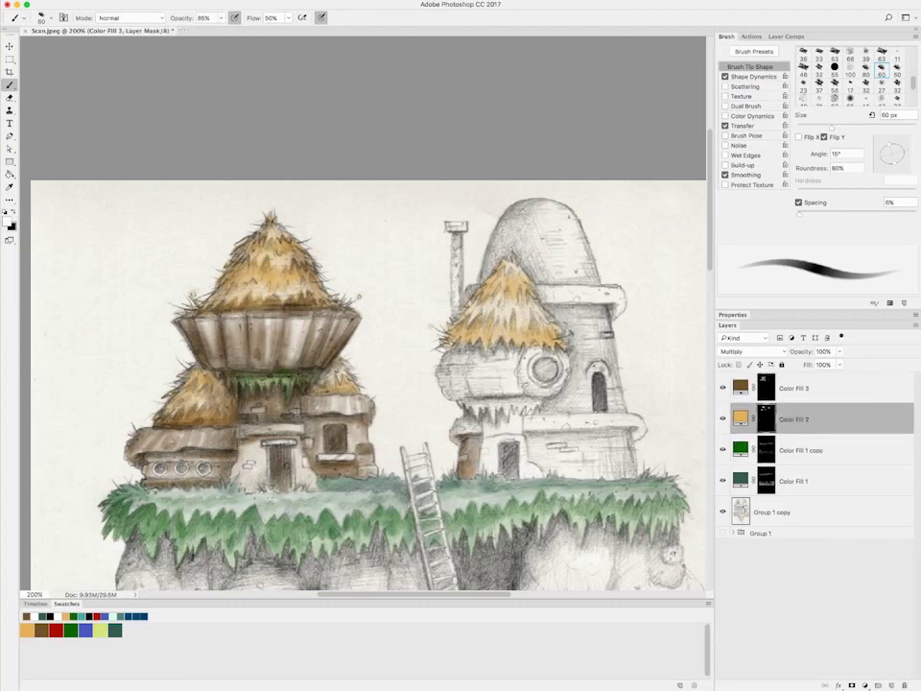
# Paint the ladder brown on the Color Fill 3 mask with a 45 px brush.
pyautogui.scroll(-3, 364, 317)
pyautogui.hscroll(2, 365, 317)
pyautogui.hotkey('alt', ']')
pyautogui.press(']')
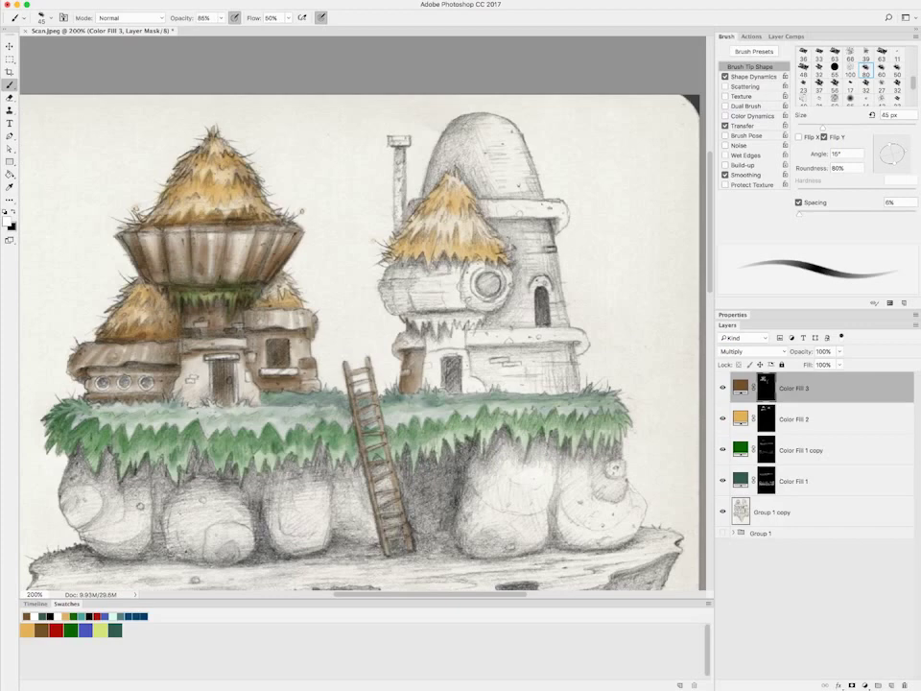
# Set the brush size to 60 px and paint the right house's rounded upper room, the fringe below and the window surround brown.
pyautogui.press(']')
pyautogui.press(']')
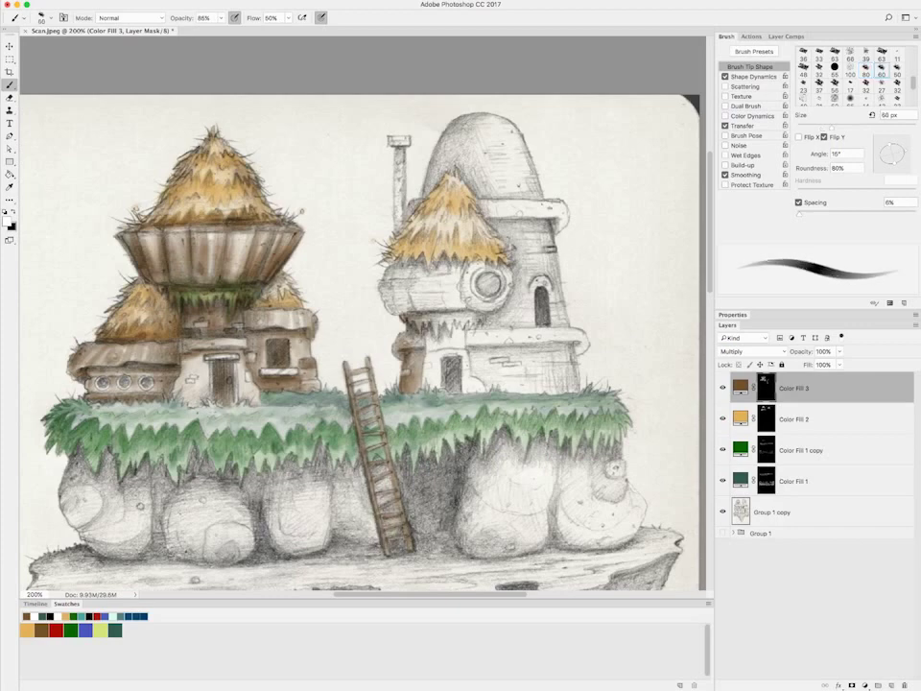
pyautogui.moveTo(422, 331); pyautogui.dragTo(407, 369)
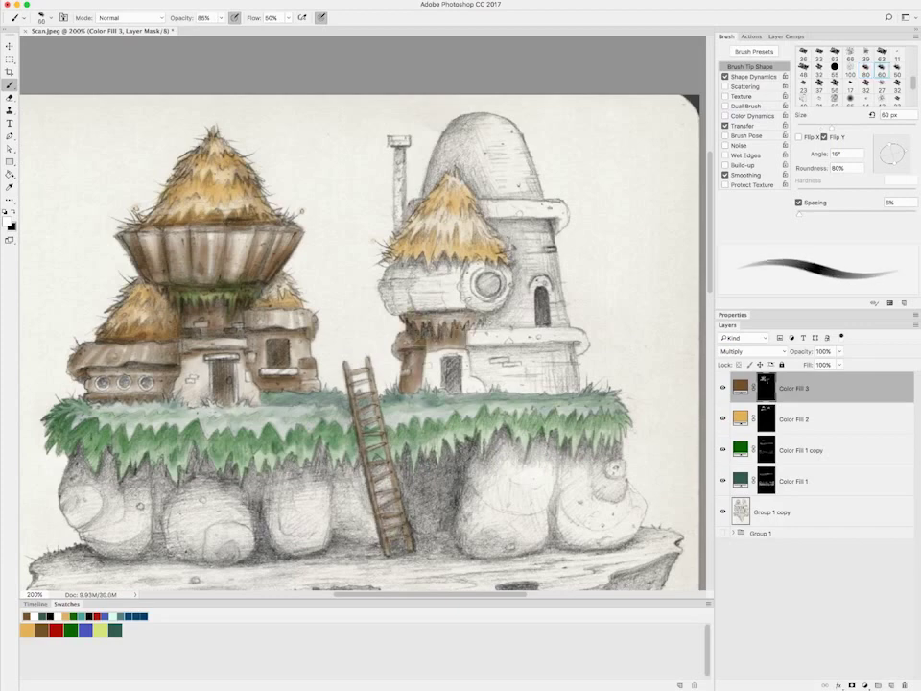
pyautogui.moveTo(444, 264); pyautogui.dragTo(421, 307)
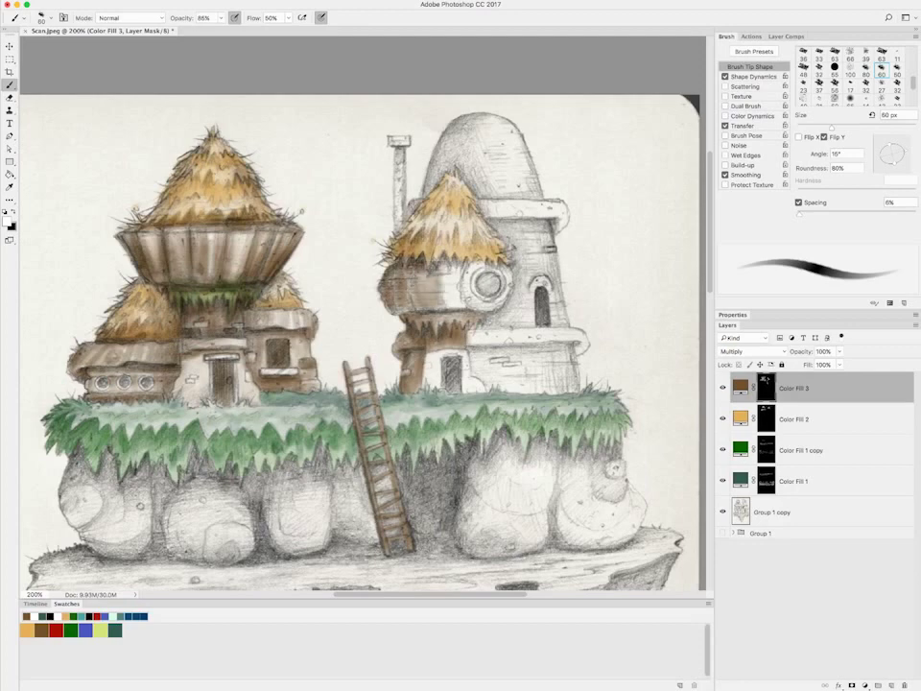
pyautogui.moveTo(475, 261); pyautogui.dragTo(472, 293)
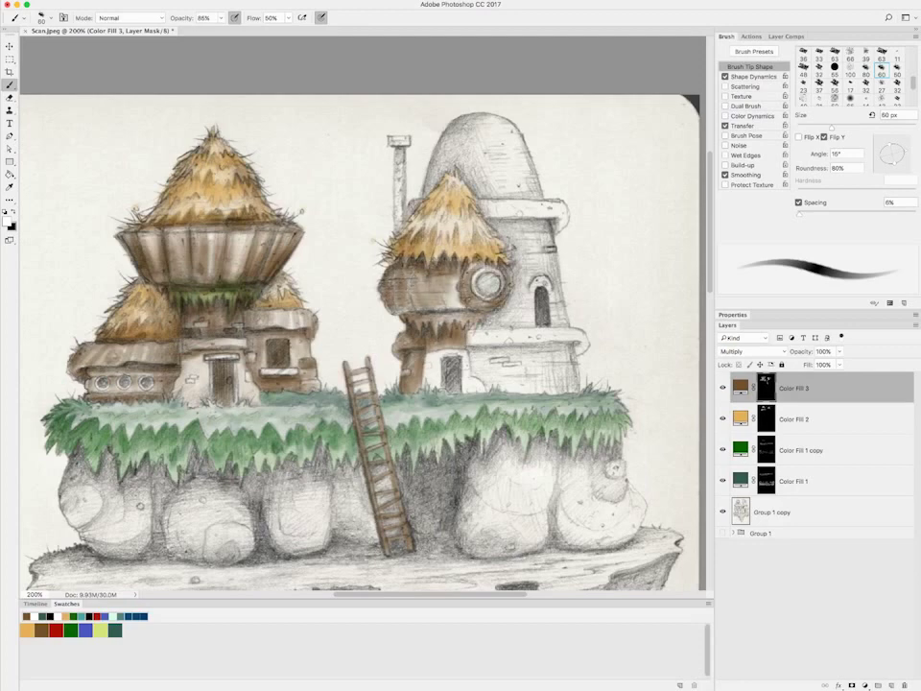
# Add a blue-violet fill layer with a black mask and paint the glass of the right house's round window.
pyautogui.press('F2')
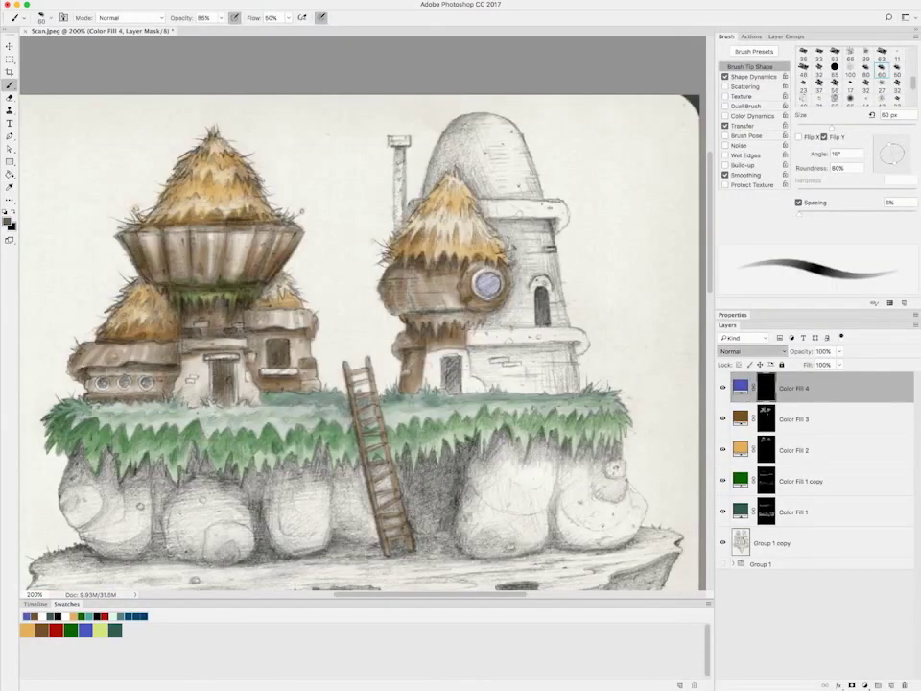
# Paint the right house's lower wall and the tower wall above it brown on the Color Fill 3 mask.
pyautogui.hotkey('alt', '[')
pyautogui.moveTo(443, 360)
pyautogui.mouseDown()
pyautogui.moveTo(451, 379)
pyautogui.moveTo(449, 363)
pyautogui.moveTo(443, 384)
pyautogui.moveTo(457, 369)
pyautogui.mouseUp()
pyautogui.moveTo(360, 277)
pyautogui.mouseDown()
pyautogui.moveTo(388, 267)
pyautogui.moveTo(422, 276)
pyautogui.moveTo(383, 283)
pyautogui.moveTo(403, 263)
pyautogui.mouseUp()
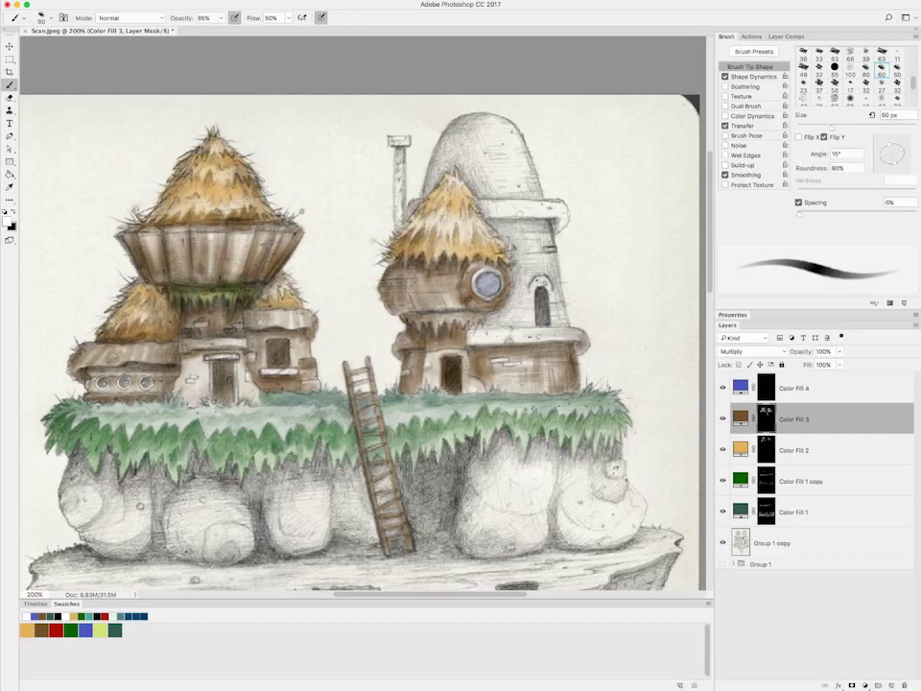
pyautogui.moveTo(499, 221)
pyautogui.mouseDown()
pyautogui.moveTo(518, 250)
pyautogui.moveTo(504, 278)
pyautogui.moveTo(528, 230)
pyautogui.moveTo(513, 288)
pyautogui.moveTo(537, 279)
pyautogui.mouseUp()
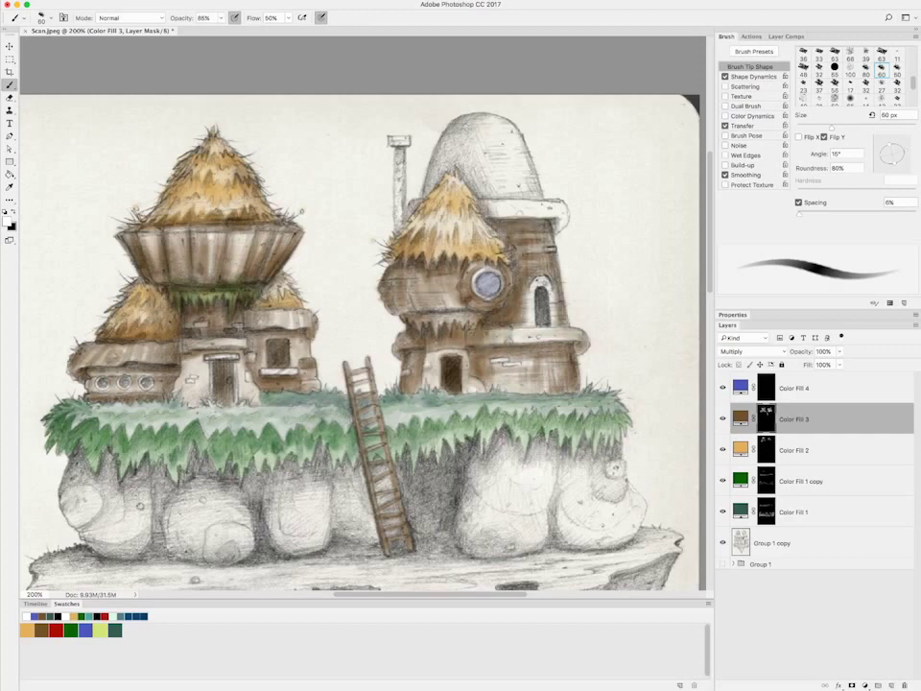
# Tint the tower's arched window surround and lower ledge ochre on the Color Fill 2 mask, and paint the left house's door brown.
pyautogui.click(816, 449)
pyautogui.hotkey('alt', ']')
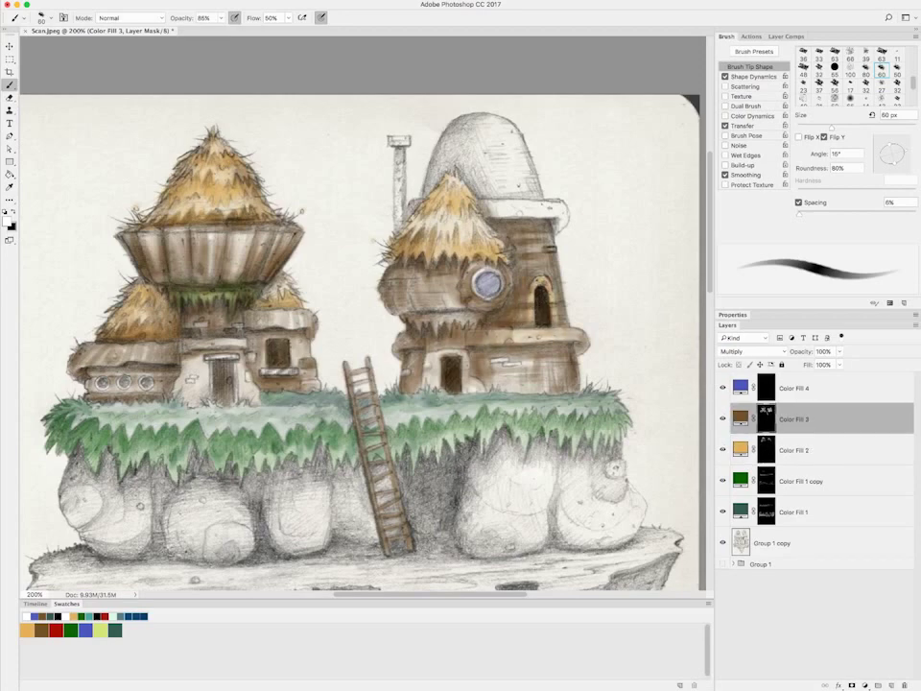
pyautogui.moveTo(154, 274); pyautogui.dragTo(173, 305)
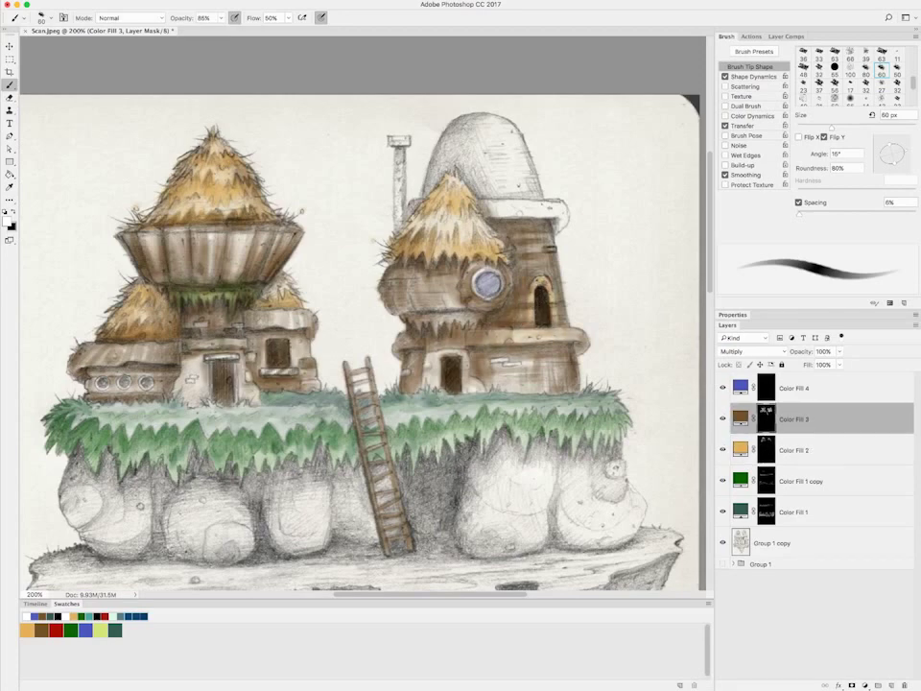
pyautogui.hotkey('alt', '[')
# Paint the tower's dome, upper ledge and chimney brown, and the left hut's three portholes blue-violet on the Color Fill 4 mask.
pyautogui.hotkey('alt', ']')
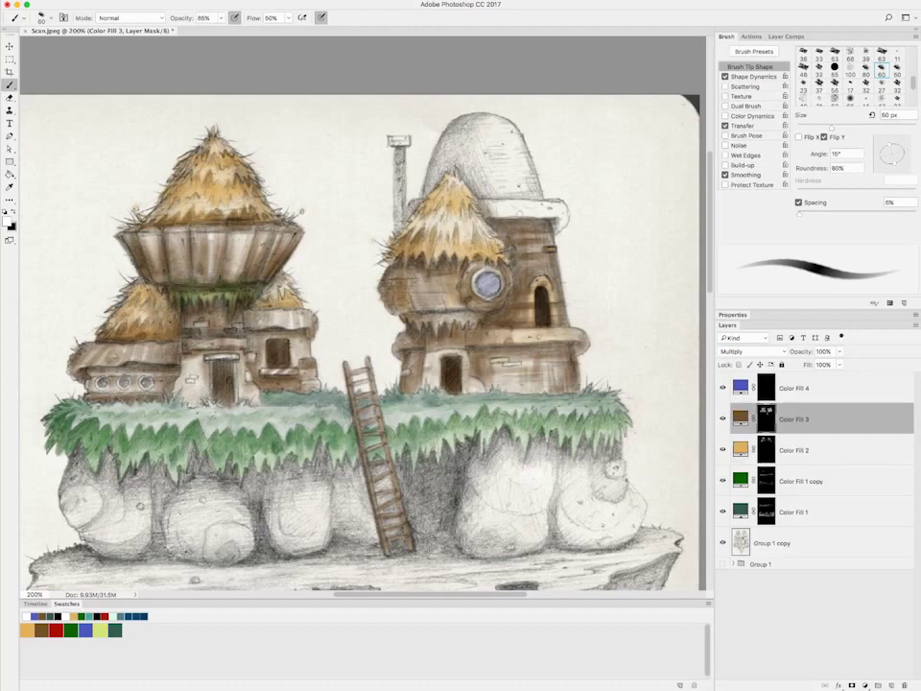
pyautogui.moveTo(451, 134); pyautogui.dragTo(519, 192)
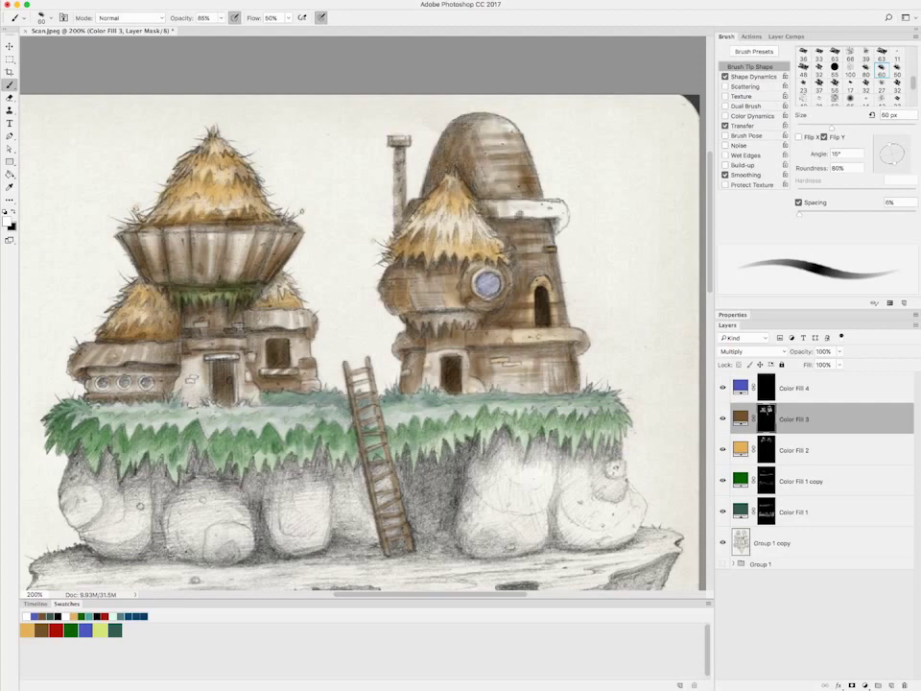
pyautogui.hotkey('alt', ']')
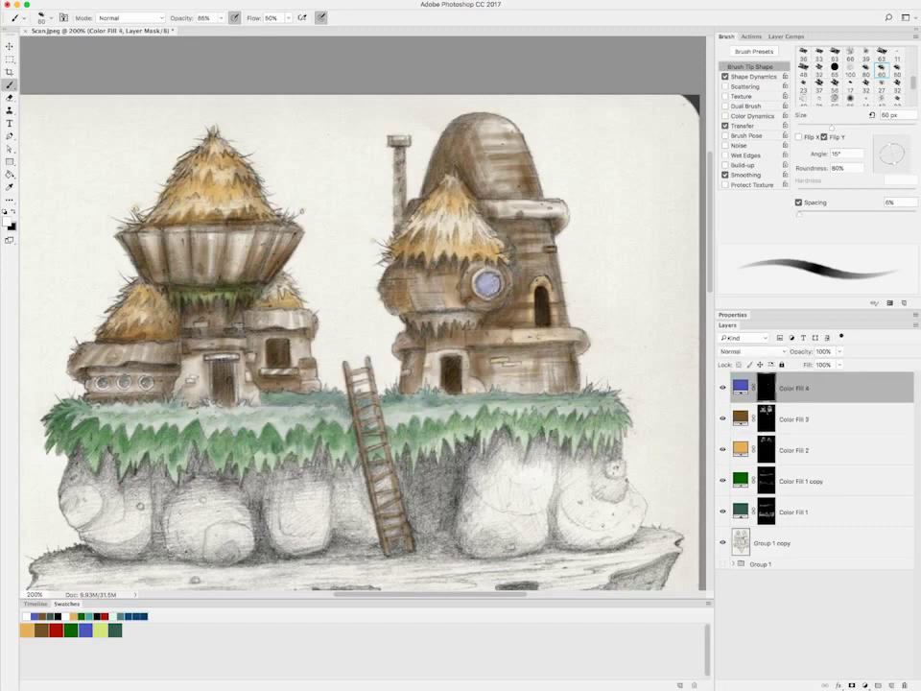
# Paint the row of boulders beneath the upper grass ochre on the Color Fill 2 mask with a 70 px brush.
pyautogui.hotkey('alt', '[')
pyautogui.hotkey('alt', '[')
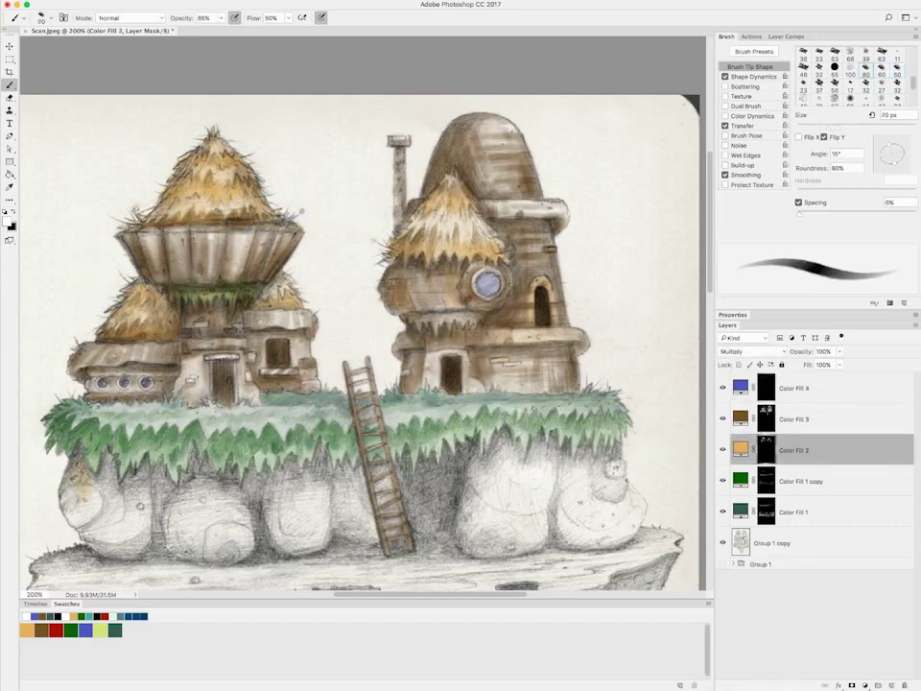
pyautogui.press(']')
pyautogui.moveTo(172, 508)
pyautogui.mouseDown()
pyautogui.moveTo(245, 523)
pyautogui.moveTo(322, 508)
pyautogui.moveTo(369, 480)
pyautogui.mouseUp()
pyautogui.moveTo(466, 499)
pyautogui.mouseDown()
pyautogui.moveTo(538, 480)
pyautogui.moveTo(594, 499)
pyautogui.moveTo(624, 465)
pyautogui.mouseUp()
# Shade the boulders and the dark gaps between them brown on the Color Fill 3 mask.
pyautogui.hotkey('alt', ']')
pyautogui.moveTo(144, 518)
pyautogui.mouseDown()
pyautogui.moveTo(115, 479)
pyautogui.moveTo(72, 503)
pyautogui.moveTo(91, 470)
pyautogui.moveTo(216, 547)
pyautogui.mouseUp()
pyautogui.moveTo(187, 369)
pyautogui.mouseDown()
pyautogui.moveTo(130, 408)
pyautogui.moveTo(196, 350)
pyautogui.moveTo(139, 341)
pyautogui.moveTo(110, 398)
pyautogui.moveTo(77, 347)
pyautogui.moveTo(206, 364)
pyautogui.moveTo(235, 384)
pyautogui.moveTo(326, 498)
pyautogui.mouseUp()
pyautogui.moveTo(254, 393)
pyautogui.mouseDown()
pyautogui.moveTo(278, 350)
pyautogui.moveTo(328, 379)
pyautogui.moveTo(346, 369)
pyautogui.moveTo(350, 335)
pyautogui.moveTo(374, 408)
pyautogui.moveTo(413, 403)
pyautogui.moveTo(370, 336)
pyautogui.moveTo(499, 494)
pyautogui.moveTo(408, 336)
pyautogui.mouseUp()
pyautogui.moveTo(417, 384)
pyautogui.mouseDown()
pyautogui.moveTo(446, 343)
pyautogui.moveTo(465, 363)
pyautogui.moveTo(427, 398)
pyautogui.moveTo(475, 389)
pyautogui.mouseUp()
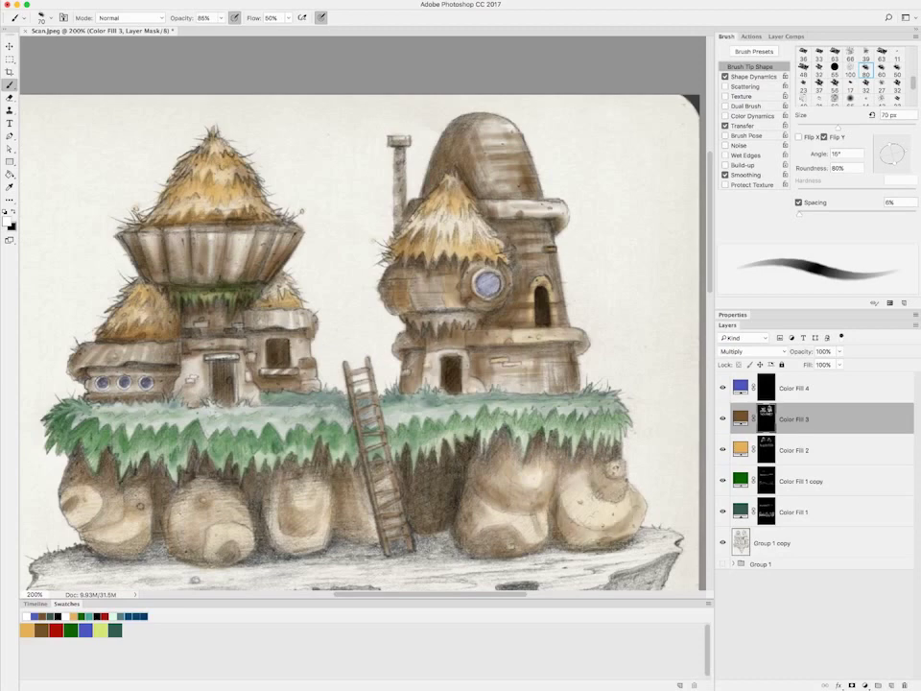
pyautogui.moveTo(115, 411)
pyautogui.mouseDown()
pyautogui.moveTo(183, 403)
pyautogui.moveTo(134, 360)
pyautogui.moveTo(274, 403)
pyautogui.moveTo(273, 379)
pyautogui.moveTo(336, 407)
pyautogui.mouseUp()
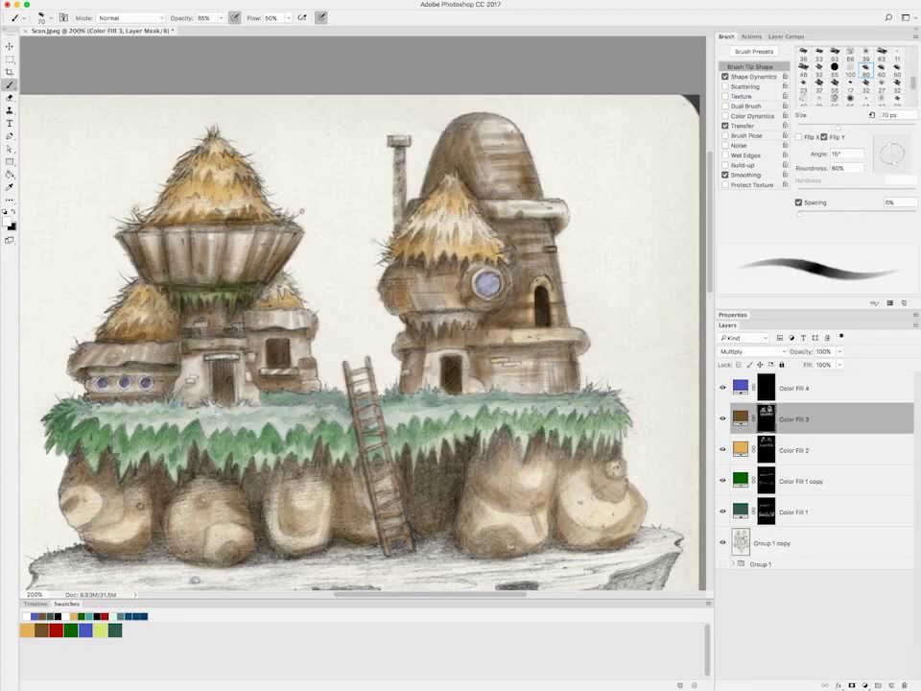
# Paint ochre streaks down the cliff columns below the plateau on the Color Fill 2 mask, working across to the right end.
pyautogui.scroll(-10, 365, 317)
pyautogui.press('super+minus')
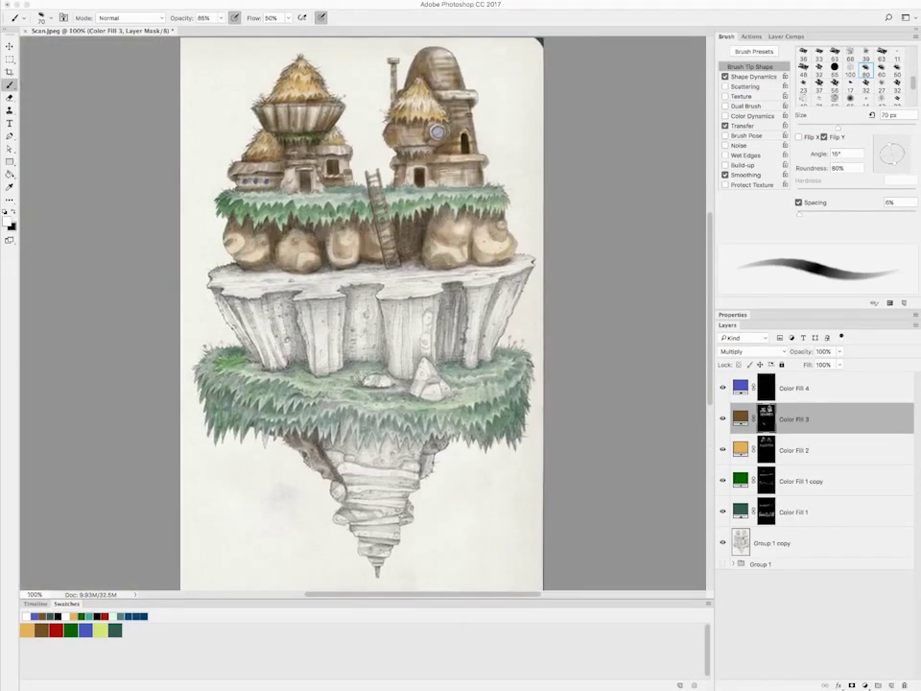
pyautogui.press('super+plus')
pyautogui.hotkey('alt', '[')
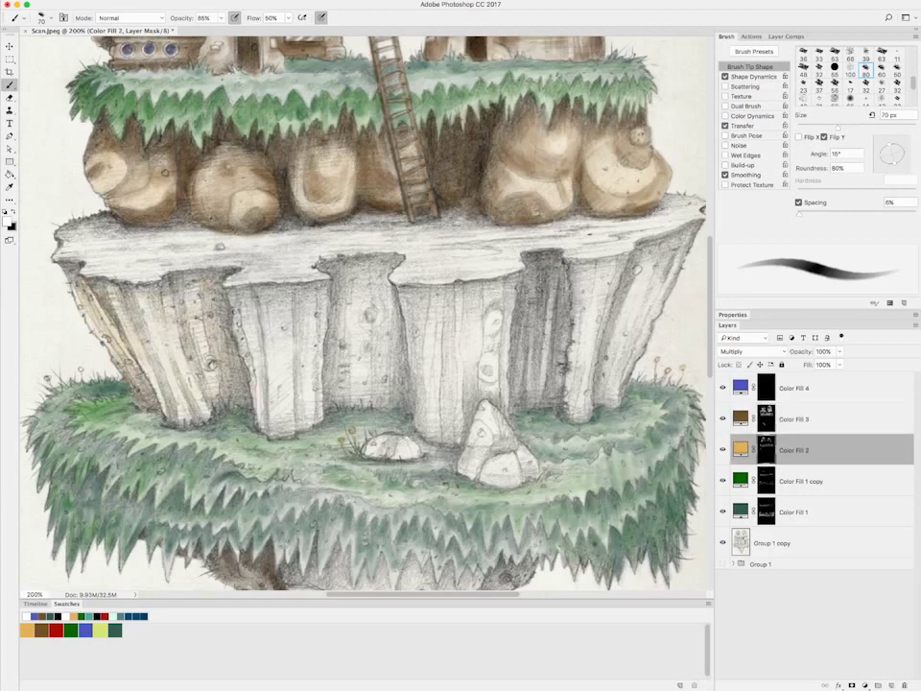
pyautogui.moveTo(259, 231)
pyautogui.mouseDown()
pyautogui.moveTo(274, 226)
pyautogui.moveTo(326, 307)
pyautogui.mouseUp()
pyautogui.moveTo(413, 240)
pyautogui.mouseDown()
pyautogui.moveTo(432, 307)
pyautogui.moveTo(422, 365)
pyautogui.moveTo(403, 394)
pyautogui.mouseUp()
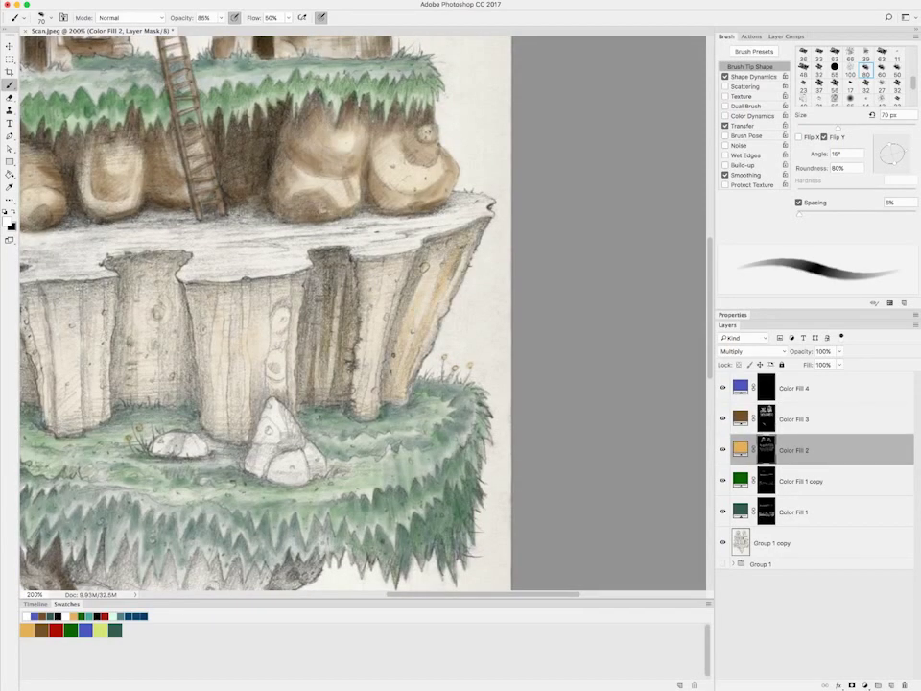
pyautogui.moveTo(288, 278)
pyautogui.mouseDown()
pyautogui.moveTo(278, 403)
pyautogui.moveTo(268, 297)
pyautogui.moveTo(223, 432)
pyautogui.mouseUp()
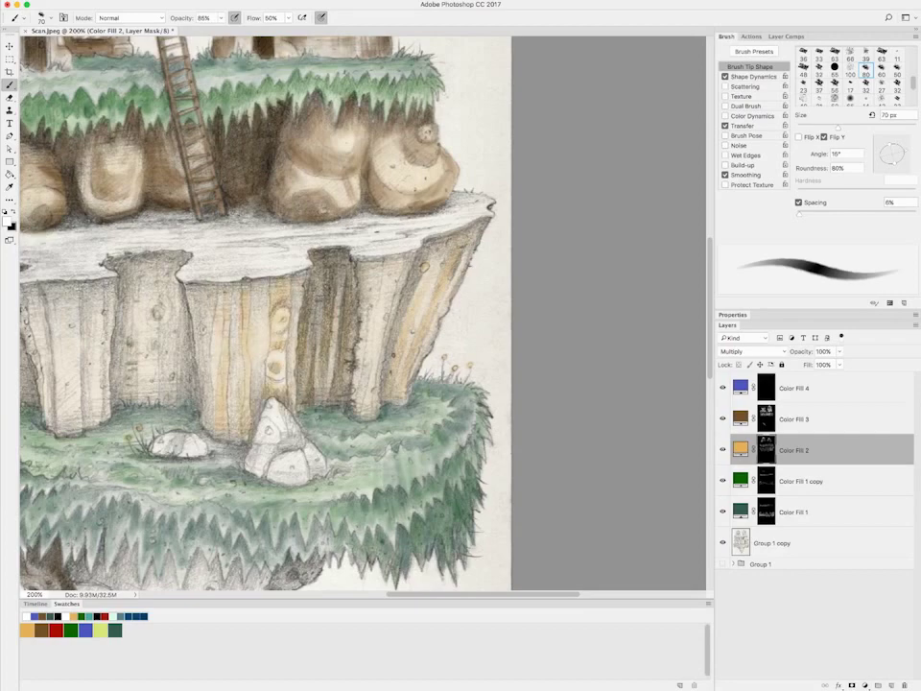
# Streak the middle and left cliff columns with more ochre on the Color Fill 2 mask.
pyautogui.moveTo(150, 216); pyautogui.dragTo(154, 269)
pyautogui.hscroll(-8, 364, 307)
pyautogui.moveTo(311, 249); pyautogui.dragTo(297, 309)
pyautogui.moveTo(293, 207)
pyautogui.mouseDown()
pyautogui.moveTo(281, 254)
pyautogui.moveTo(284, 297)
pyautogui.moveTo(259, 204)
pyautogui.mouseUp()
pyautogui.hscroll(-6, 365, 307)
pyautogui.scroll(2, 364, 307)
pyautogui.moveTo(192, 245); pyautogui.dragTo(221, 321)
pyautogui.moveTo(230, 239); pyautogui.dragTo(240, 302)
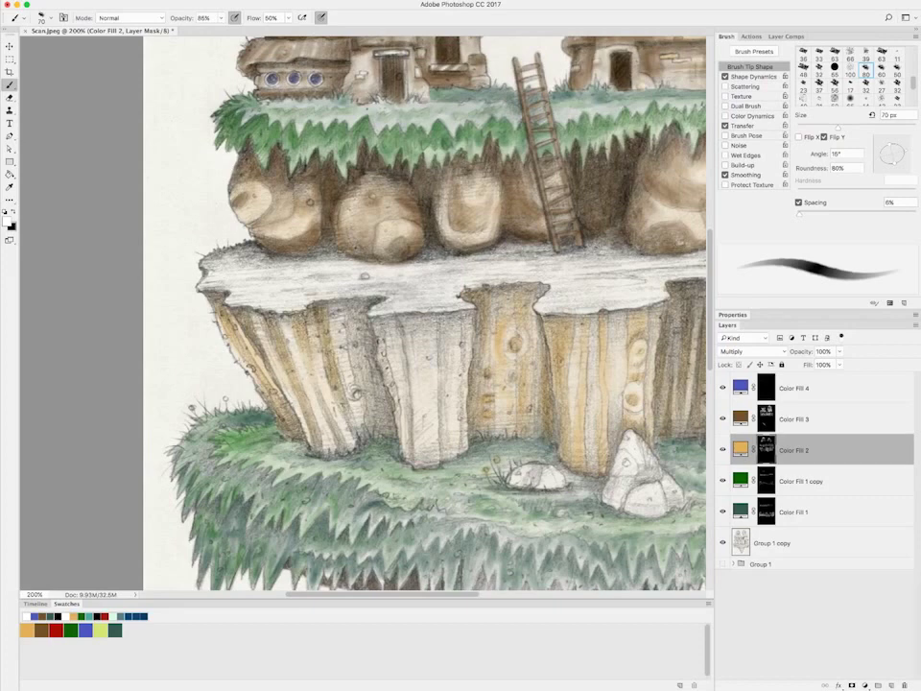
pyautogui.moveTo(341, 302)
pyautogui.mouseDown()
pyautogui.moveTo(365, 432)
pyautogui.moveTo(403, 326)
pyautogui.moveTo(427, 460)
pyautogui.moveTo(446, 321)
pyautogui.mouseUp()
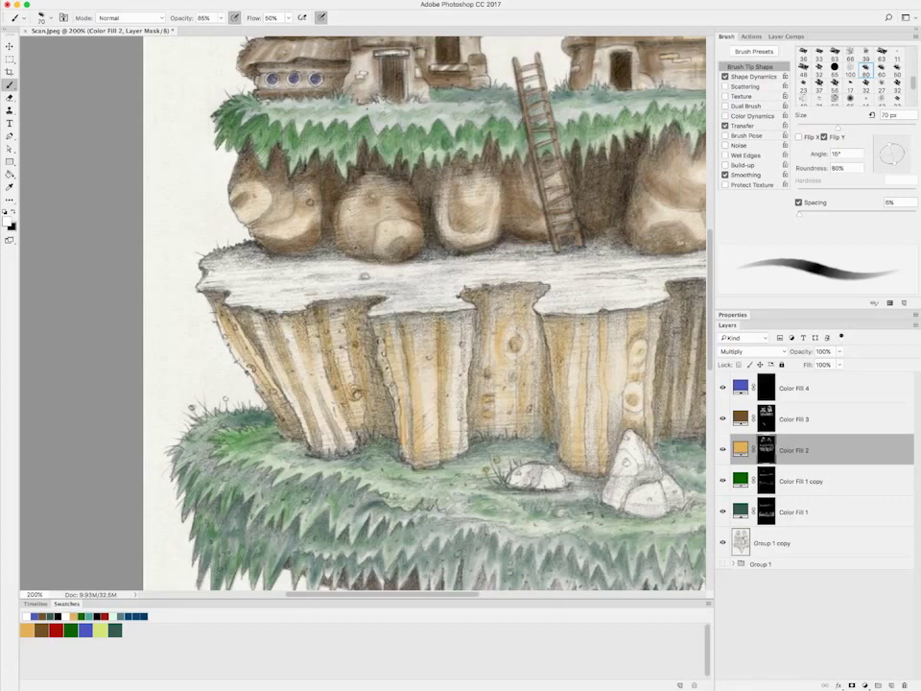
pyautogui.moveTo(347, 337)
pyautogui.mouseDown()
pyautogui.moveTo(371, 226)
pyautogui.moveTo(411, 213)
pyautogui.mouseUp()
# Paint the stones on the lower grass and the upper part of the hanging rock spire ochre on the Color Fill 2 mask.
pyautogui.hscroll(6, 365, 307)
pyautogui.scroll(-2, 364, 307)
pyautogui.moveTo(292, 324)
pyautogui.mouseDown()
pyautogui.moveTo(395, 289)
pyautogui.moveTo(413, 346)
pyautogui.moveTo(394, 324)
pyautogui.mouseUp()
pyautogui.hscroll(-6, 364, 307)
pyautogui.hscroll(6, 364, 307)
pyautogui.scroll(-5, 365, 307)
pyautogui.moveTo(183, 215)
pyautogui.mouseDown()
pyautogui.moveTo(219, 255)
pyautogui.moveTo(274, 350)
pyautogui.mouseUp()
pyautogui.moveTo(244, 226); pyautogui.dragTo(283, 331)
pyautogui.moveTo(283, 221); pyautogui.dragTo(336, 317)
pyautogui.moveTo(350, 231)
pyautogui.mouseDown()
pyautogui.moveTo(326, 341)
pyautogui.moveTo(276, 382)
pyautogui.mouseUp()
pyautogui.moveTo(313, 347); pyautogui.dragTo(329, 360)
pyautogui.moveTo(261, 207)
pyautogui.mouseDown()
pyautogui.moveTo(248, 255)
pyautogui.moveTo(330, 263)
pyautogui.moveTo(328, 251)
pyautogui.moveTo(372, 231)
pyautogui.moveTo(360, 269)
pyautogui.mouseUp()
# Paint the remaining bands of the rock spire ochre down to its tip with a 60 px brush.
pyautogui.press(']')
pyautogui.moveTo(269, 273); pyautogui.dragTo(357, 280)
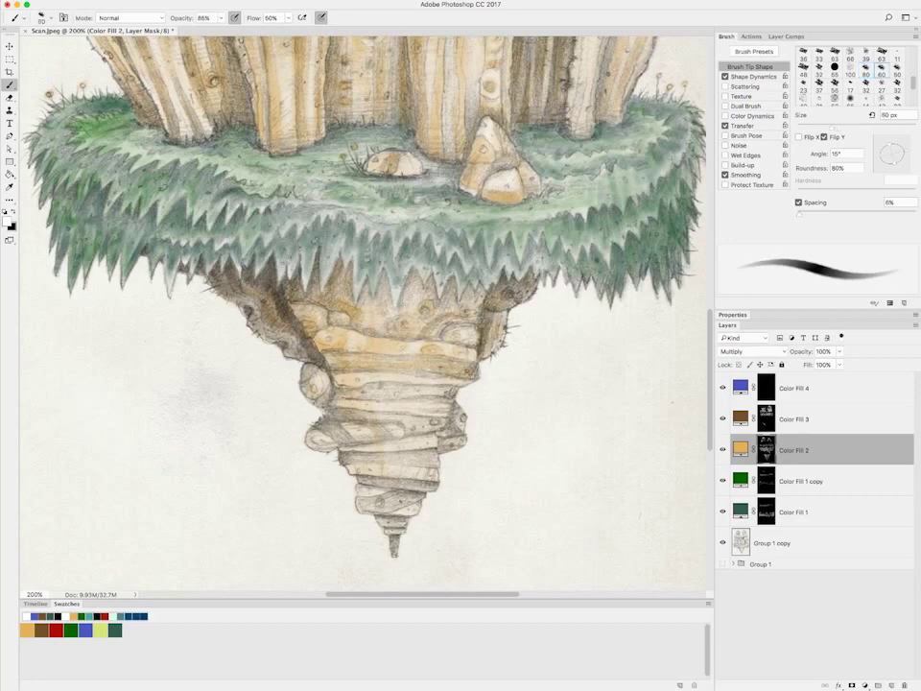
pyautogui.moveTo(322, 414); pyautogui.dragTo(451, 422)
pyautogui.moveTo(336, 433); pyautogui.dragTo(442, 431)
pyautogui.moveTo(364, 417); pyautogui.dragTo(455, 427)
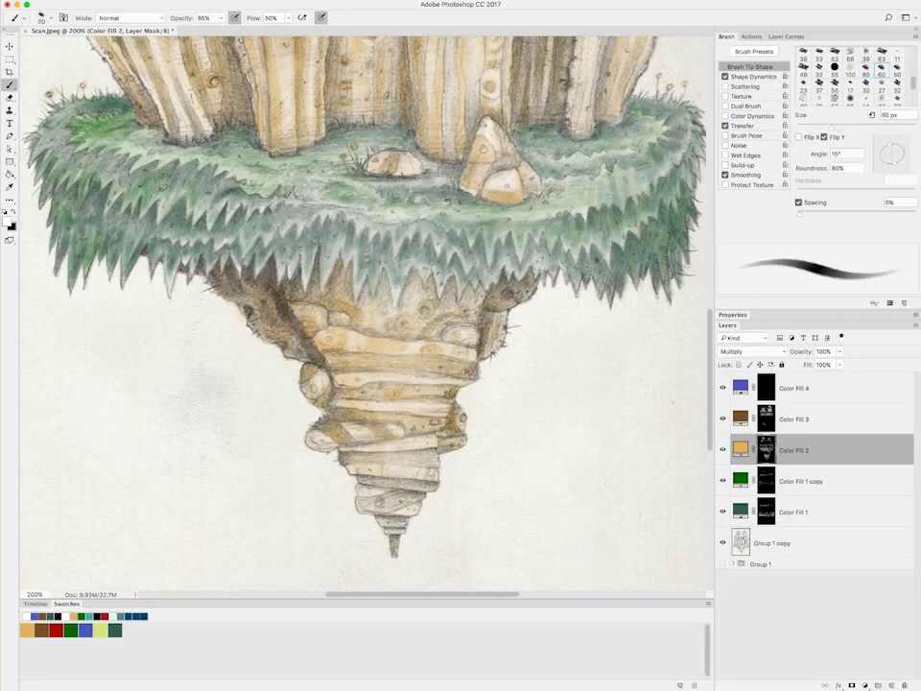
pyautogui.moveTo(317, 449)
pyautogui.mouseDown()
pyautogui.moveTo(422, 455)
pyautogui.moveTo(436, 468)
pyautogui.mouseUp()
pyautogui.moveTo(355, 475)
pyautogui.mouseDown()
pyautogui.moveTo(432, 472)
pyautogui.moveTo(422, 494)
pyautogui.mouseUp()
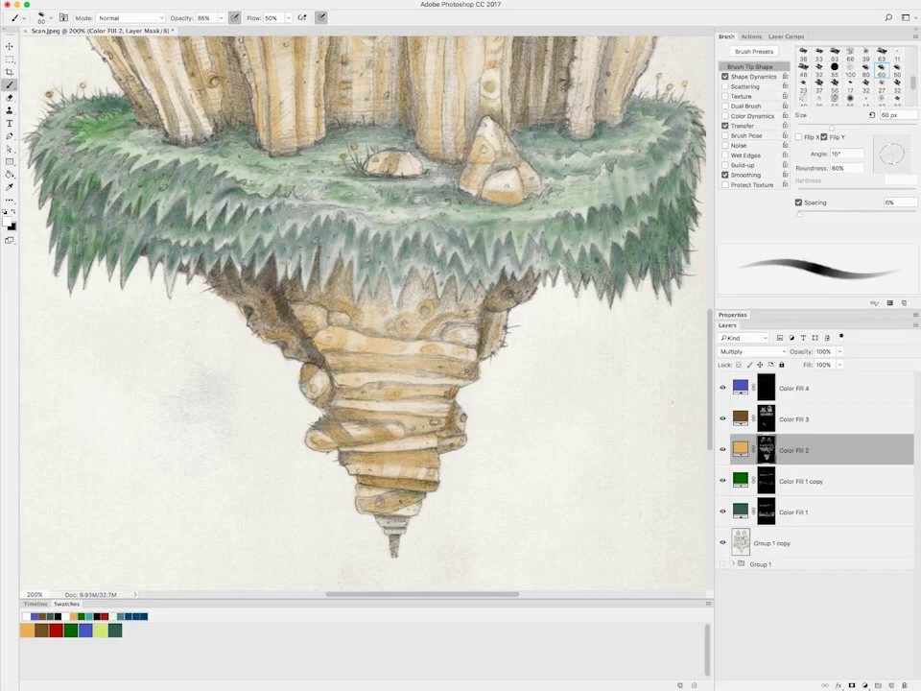
pyautogui.moveTo(286, 384); pyautogui.dragTo(298, 415)
# Shade the top of the rock spire under the grass fringe brown on the Color Fill 3 mask.
pyautogui.hotkey('alt', ']')
pyautogui.moveTo(235, 192)
pyautogui.mouseDown()
pyautogui.moveTo(221, 228)
pyautogui.moveTo(307, 241)
pyautogui.moveTo(232, 280)
pyautogui.moveTo(184, 196)
pyautogui.moveTo(150, 196)
pyautogui.mouseUp()
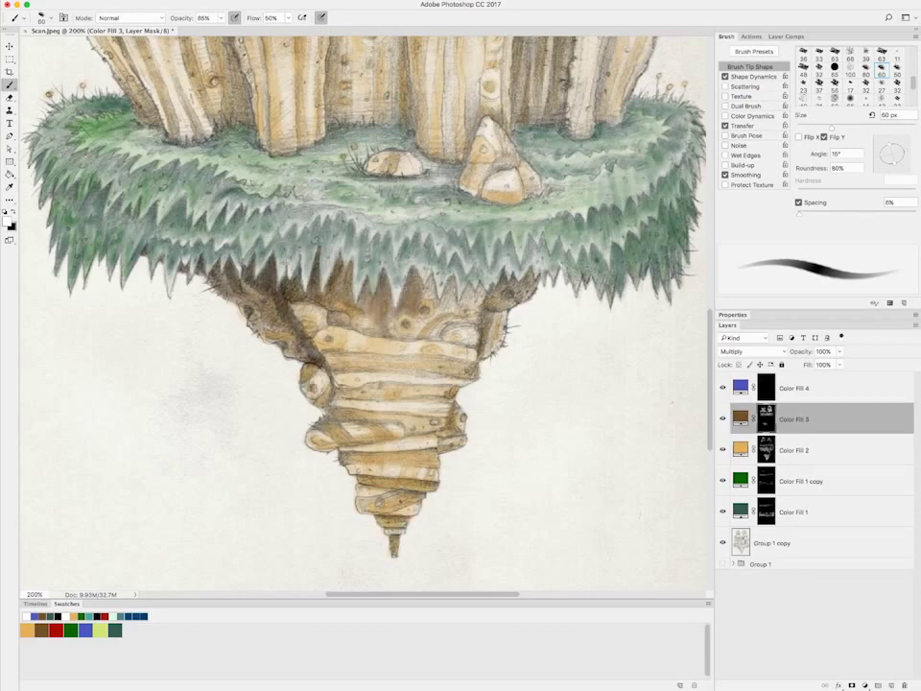
pyautogui.moveTo(312, 209)
pyautogui.mouseDown()
pyautogui.moveTo(338, 248)
pyautogui.moveTo(372, 259)
pyautogui.moveTo(398, 216)
pyautogui.moveTo(364, 267)
pyautogui.moveTo(331, 264)
pyautogui.mouseUp()
pyautogui.moveTo(297, 244)
pyautogui.mouseDown()
pyautogui.moveTo(235, 268)
pyautogui.moveTo(350, 276)
pyautogui.mouseUp()
# Deepen the spire's bands and outer edges with brown using a 90 px brush.
pyautogui.hotkey('ctrl', '-')
pyautogui.press(']')
pyautogui.press(']')
pyautogui.press(']')
pyautogui.moveTo(254, 235)
pyautogui.mouseDown()
pyautogui.moveTo(259, 283)
pyautogui.moveTo(307, 271)
pyautogui.moveTo(254, 223)
pyautogui.moveTo(232, 250)
pyautogui.mouseUp()
pyautogui.moveTo(297, 244)
pyautogui.mouseDown()
pyautogui.moveTo(326, 235)
pyautogui.moveTo(295, 225)
pyautogui.moveTo(275, 248)
pyautogui.mouseUp()
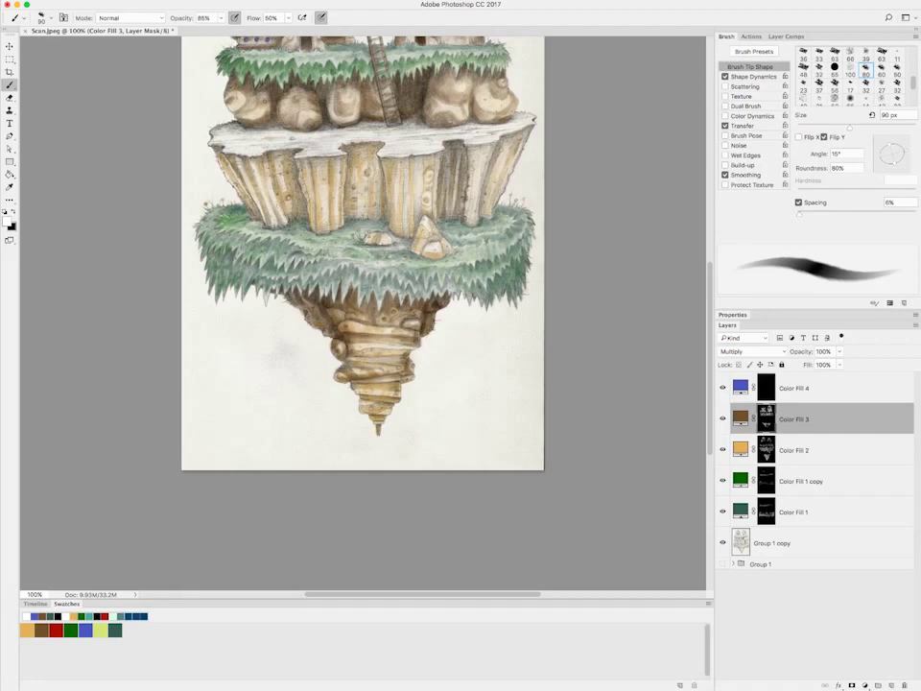
pyautogui.moveTo(293, 288); pyautogui.dragTo(278, 301)
# Reduce the brush to 50 px and shade the spire's side knobs and band edges brown.
pyautogui.press('super+plus')
pyautogui.press('super+plus')
pyautogui.press('super+plus')
pyautogui.scroll(-5, 363, 313)
pyautogui.press('[')
pyautogui.press('[')
pyautogui.press('[')
pyautogui.press('[')
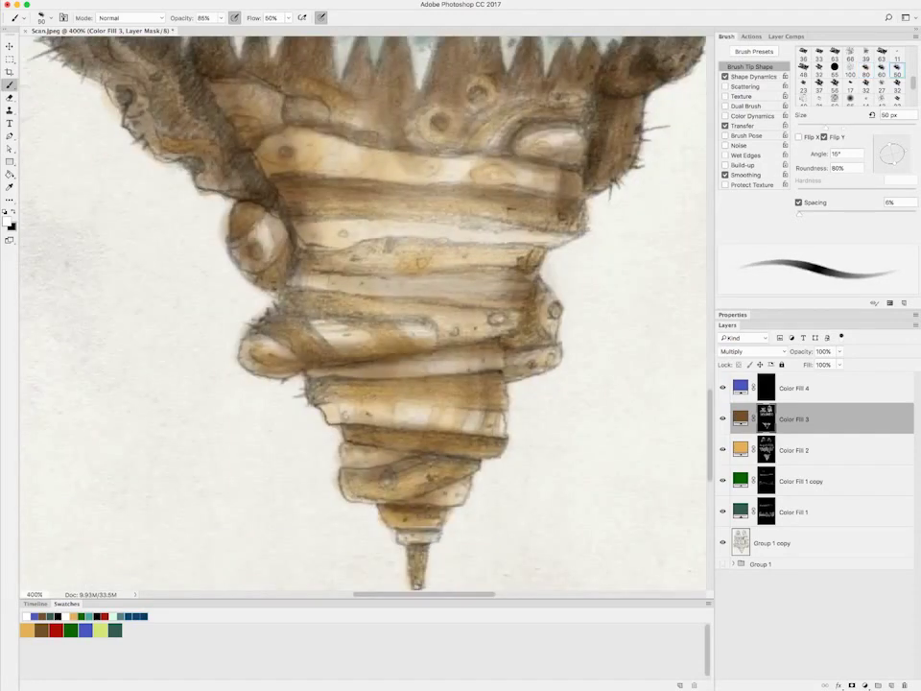
pyautogui.moveTo(403, 203)
pyautogui.mouseDown()
pyautogui.moveTo(399, 259)
pyautogui.moveTo(380, 279)
pyautogui.moveTo(355, 235)
pyautogui.mouseUp()
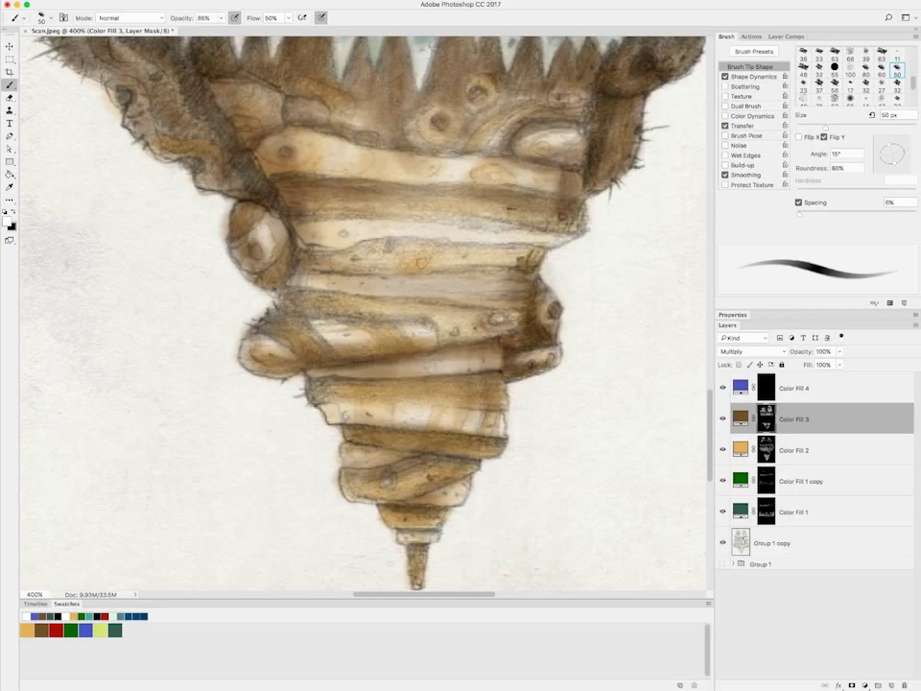
pyautogui.moveTo(328, 192)
pyautogui.mouseDown()
pyautogui.moveTo(303, 206)
pyautogui.moveTo(371, 252)
pyautogui.mouseUp()
# Tint the flat plateau surface blue-violet on the Color Fill 4 mask with a 70 px brush.
pyautogui.press('super+0')
pyautogui.press(']')
pyautogui.press(']')
pyautogui.hotkey('alt', ']')
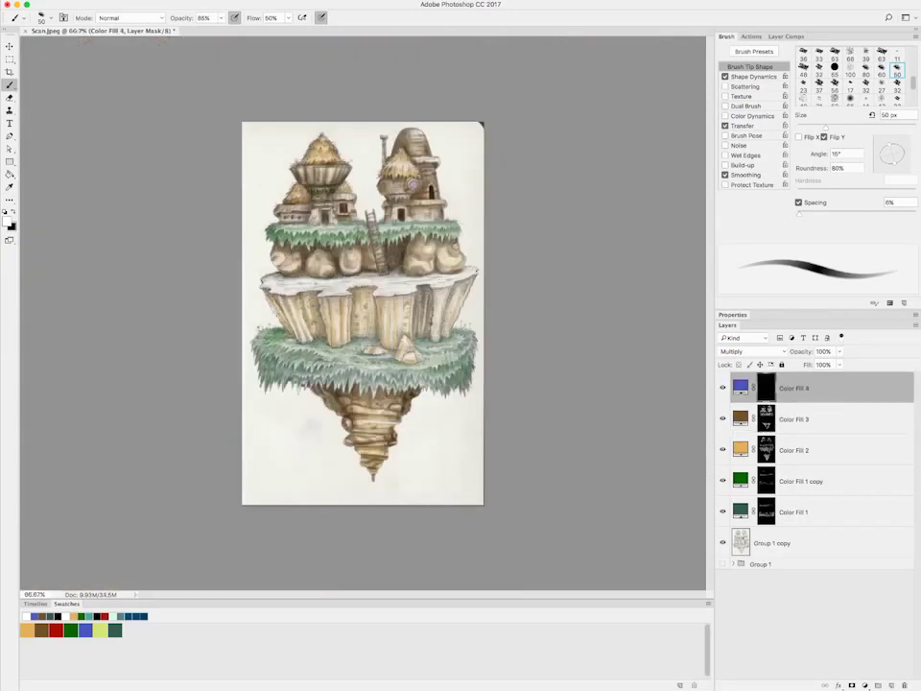
# Glaze the plateau surface with teal on the Color Fill 1 mask.
pyautogui.hotkey('alt', '[')
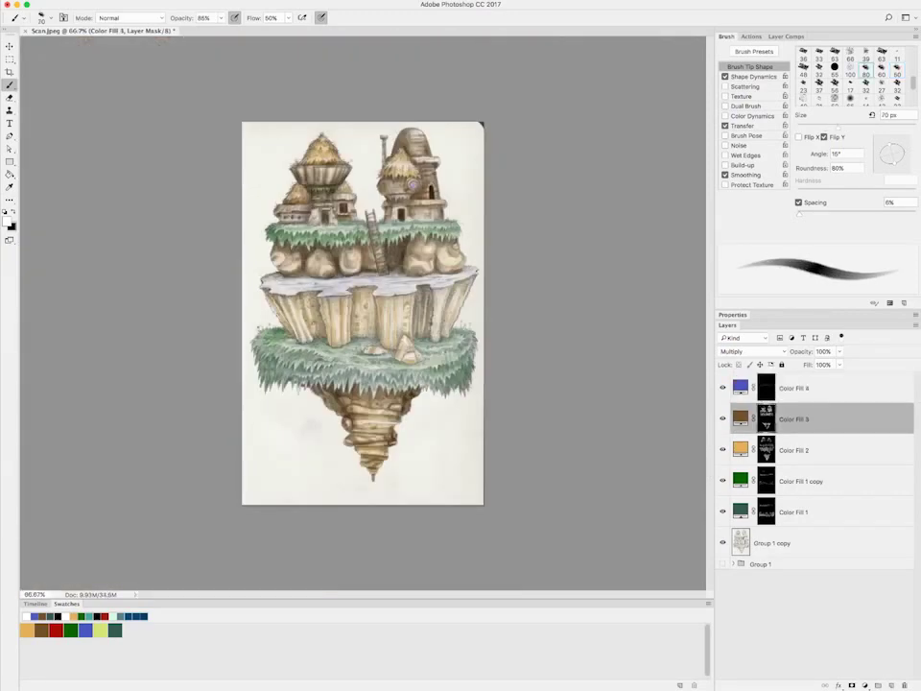
pyautogui.hotkey('alt', '[')
pyautogui.hotkey('alt', '[')
pyautogui.hotkey('alt', '[')
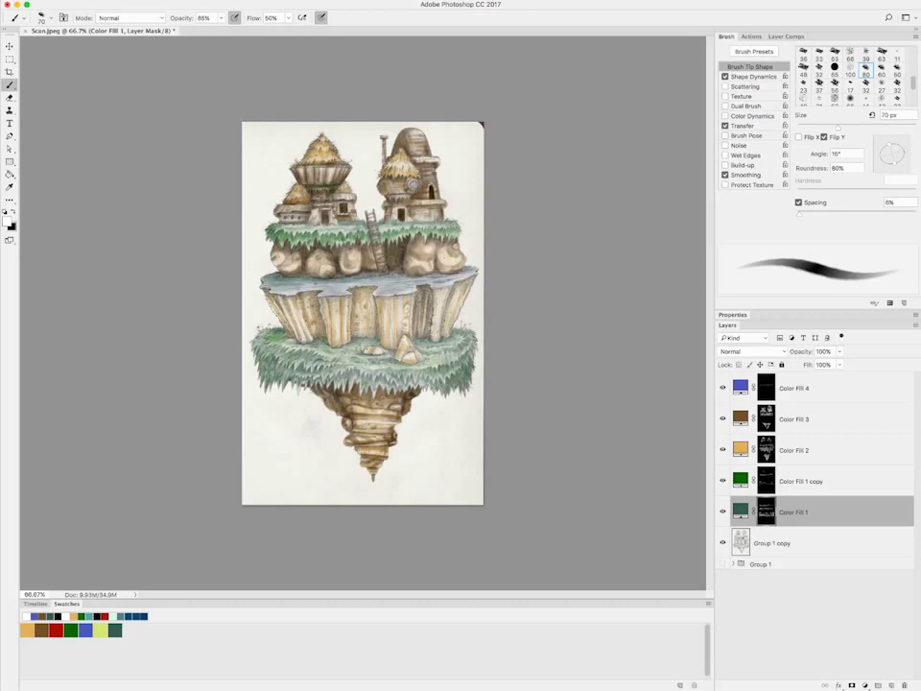
# Shade the cliff columns and grass stones brown on the Color Fill 3 mask, with touch-ups on the Color Fill 1 and Color Fill 2 masks.
pyautogui.click(794, 419)
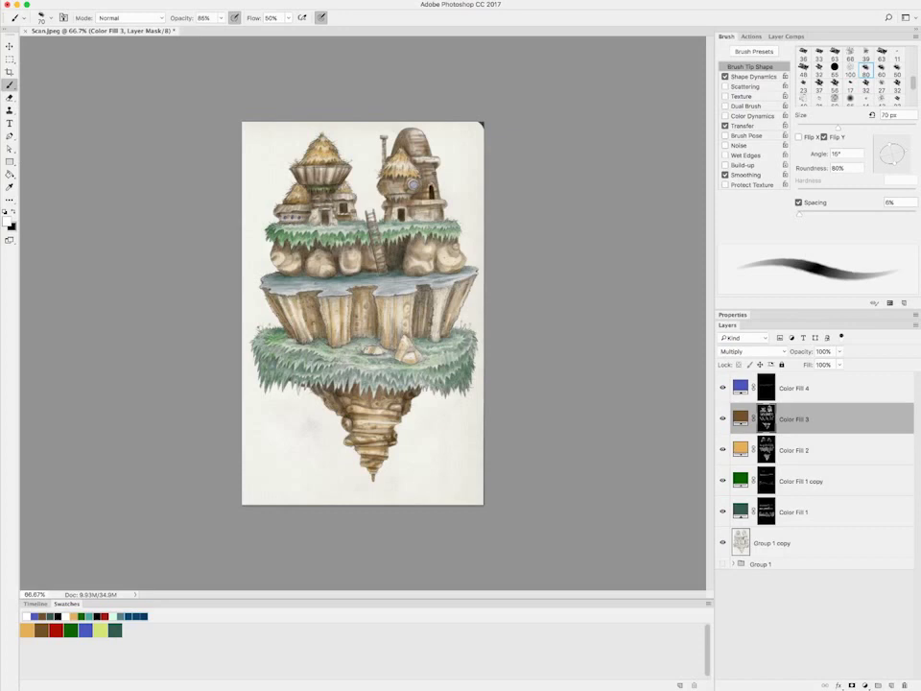
pyautogui.click(795, 511)
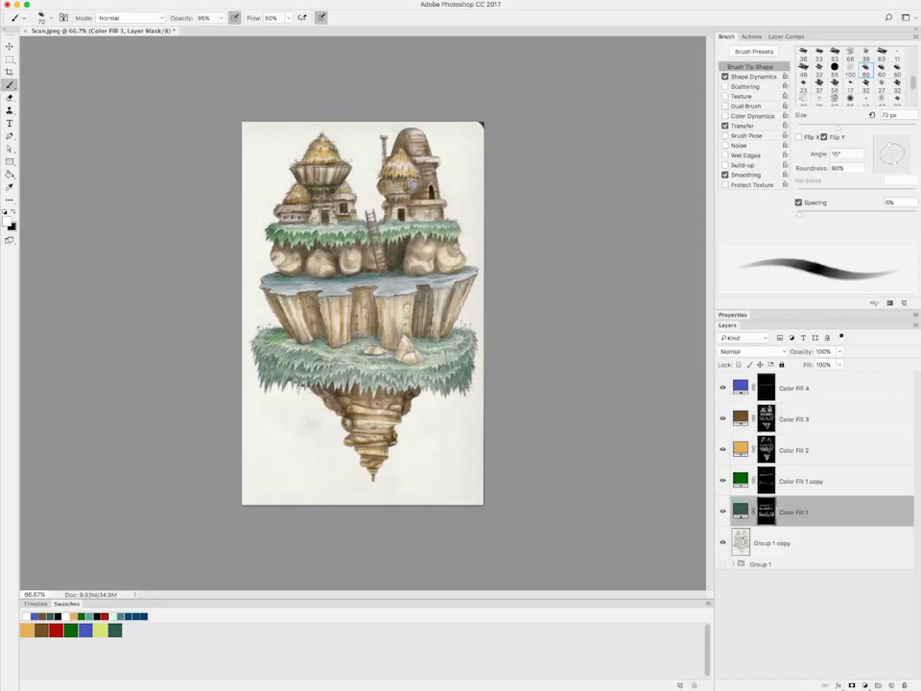
pyautogui.click(795, 420)
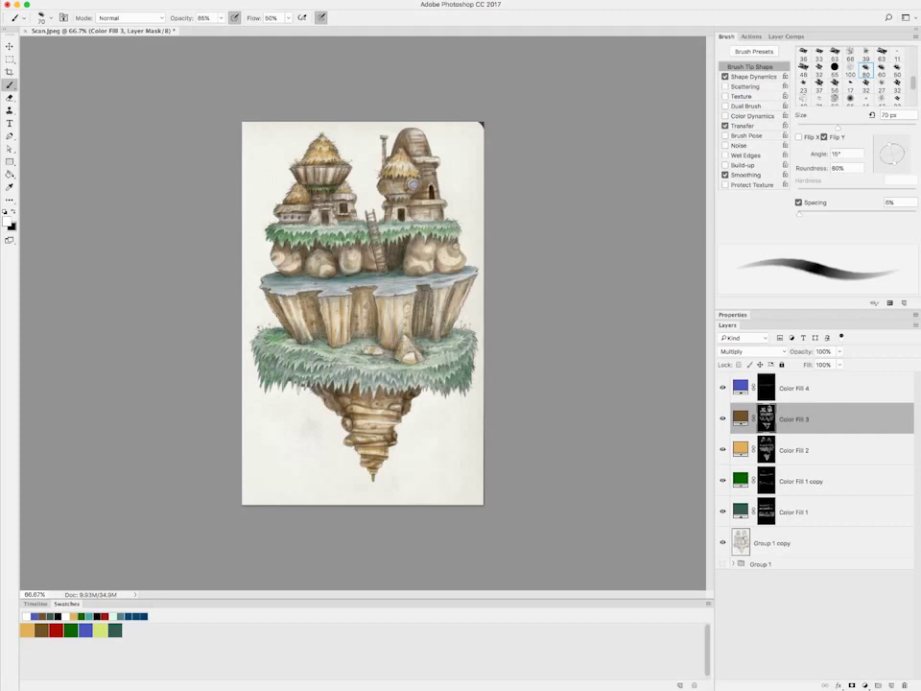
pyautogui.click(794, 450)
pyautogui.click(794, 419)
pyautogui.click(794, 512)
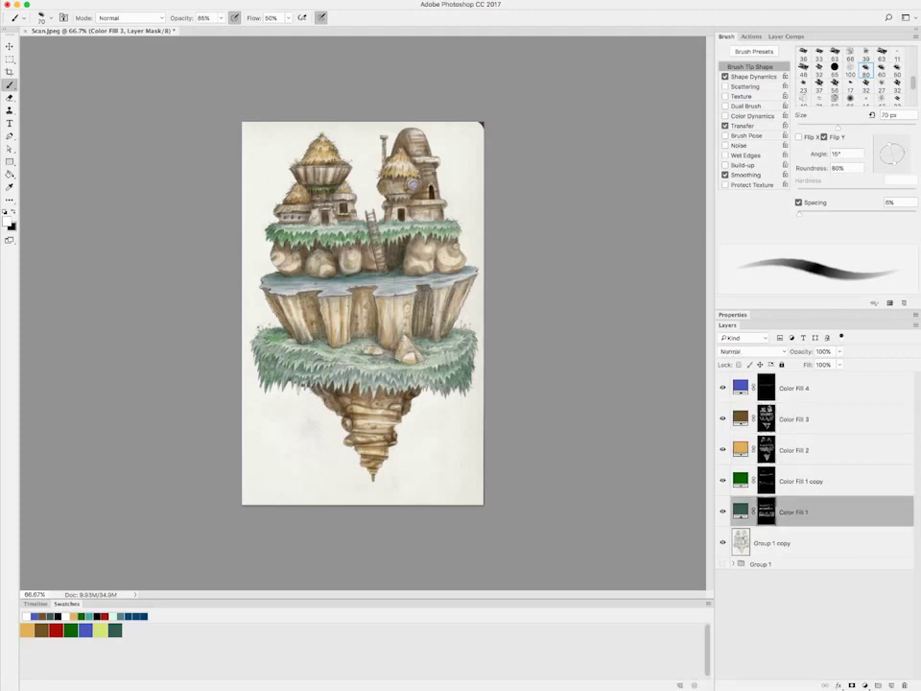
pyautogui.click(795, 419)
# Strengthen the green of the lower grass on the Color Fill 1 copy mask, and set a 90 px brush for the Color Fill 1 mask.
pyautogui.click(795, 481)
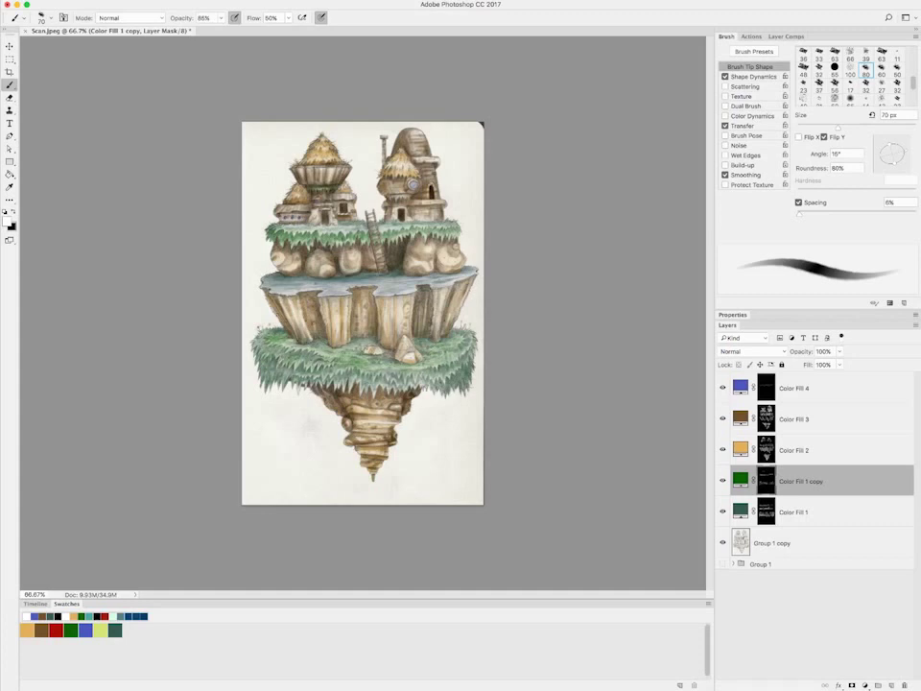
pyautogui.hotkey('alt', '[')
pyautogui.press(']')
pyautogui.press(']')
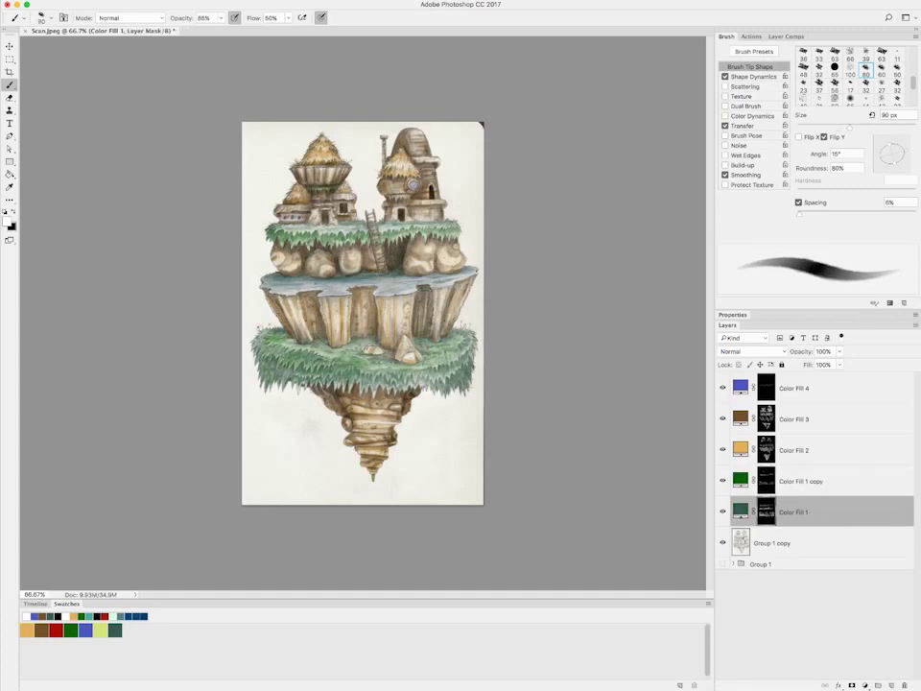
# Group the colour fill layers and toggle the group's visibility to compare the coloured drawing with the bare pencil scan.
pyautogui.hotkey('ctrl', 'g')
pyautogui.hotkey('ctrl', ',')
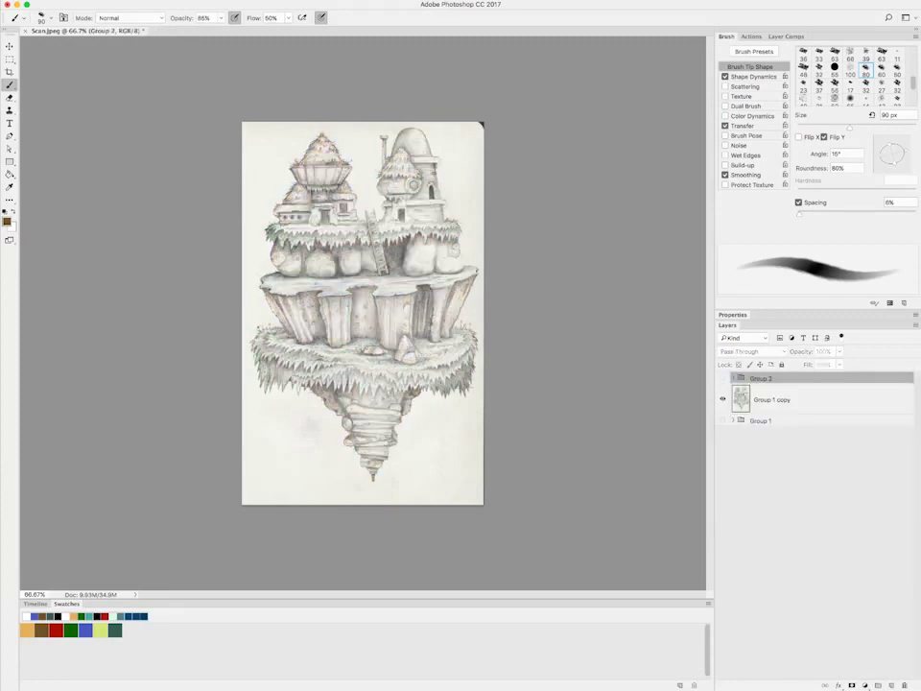
pyautogui.hotkey('ctrl', ',')
pyautogui.hotkey('ctrl', ',')
pyautogui.hotkey('ctrl', ',')
# Clean the dark paper corner on the Group 1 copy layer with the Clone Stamp tool and toggle the layer's visibility.
pyautogui.hotkey('alt', '[')
pyautogui.press('s')
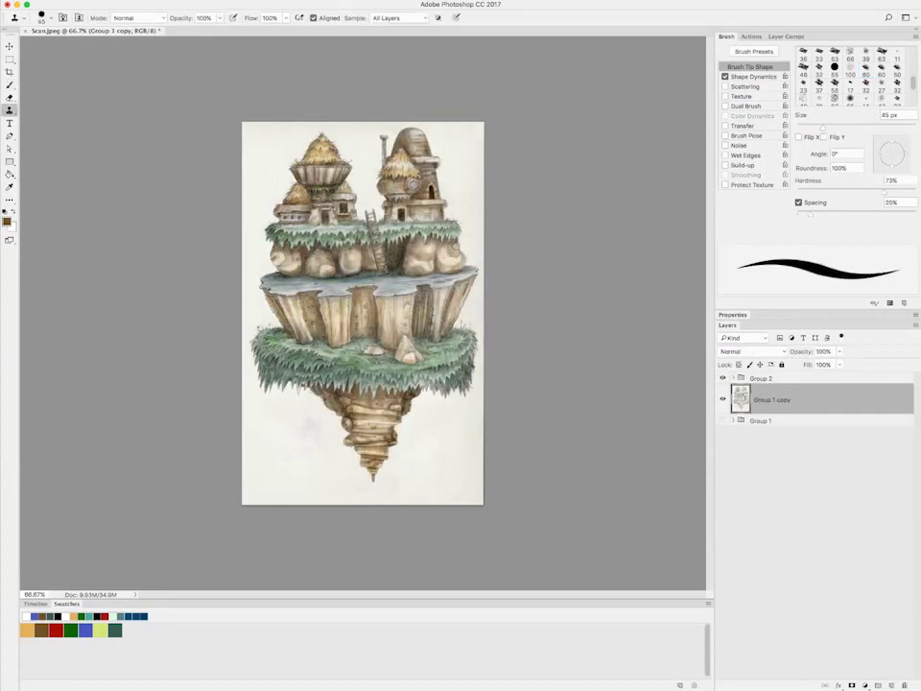
pyautogui.hotkey('ctrl', ',')
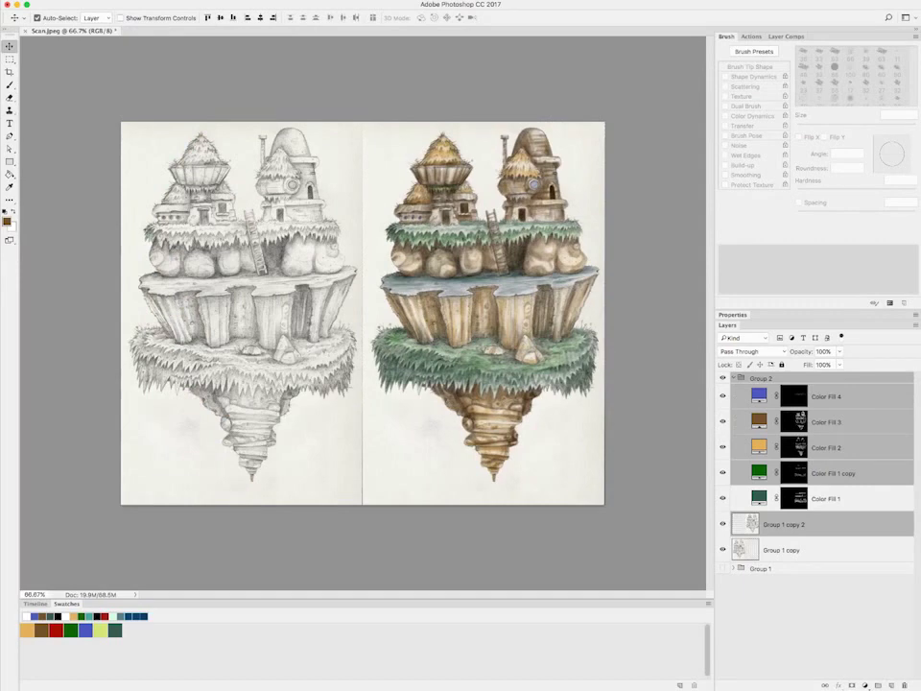
# Toggle the visibility of the Group 1 copy and Group 1 copy 2 layers to check the two scans.
pyautogui.hotkey('alt', '[')
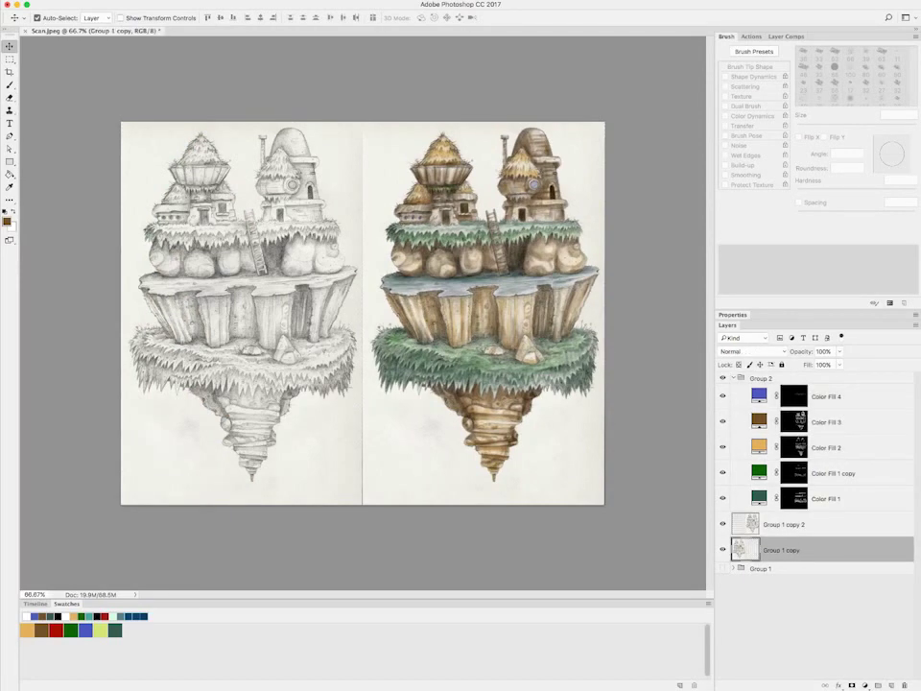
pyautogui.hotkey('ctrl', ',')
pyautogui.hotkey('alt', ']')
pyautogui.hotkey('ctrl', ',')
# Lighten the brown on the domed house roof by erasing on the Color Fill 3 mask at 60 px.
pyautogui.hotkey('alt', ']')
pyautogui.hotkey('alt', ']')
pyautogui.hotkey('alt', ']')
pyautogui.hotkey('alt', ']')
pyautogui.press('b')
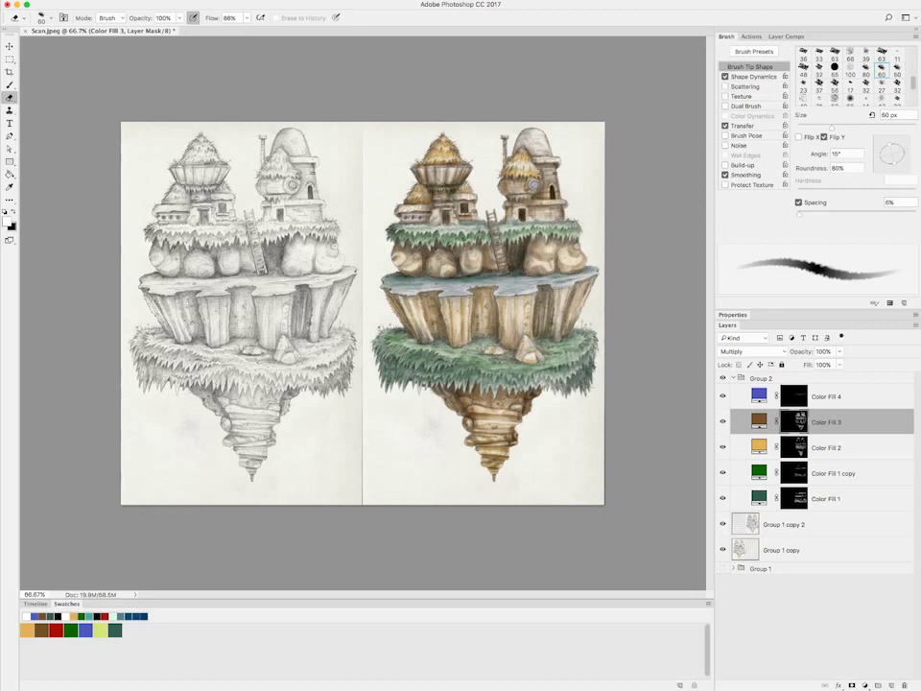
# Step through the colour fill masks and ready the 90 px Brush tool on the Color Fill 1 copy mask.
pyautogui.hotkey('alt', '[')
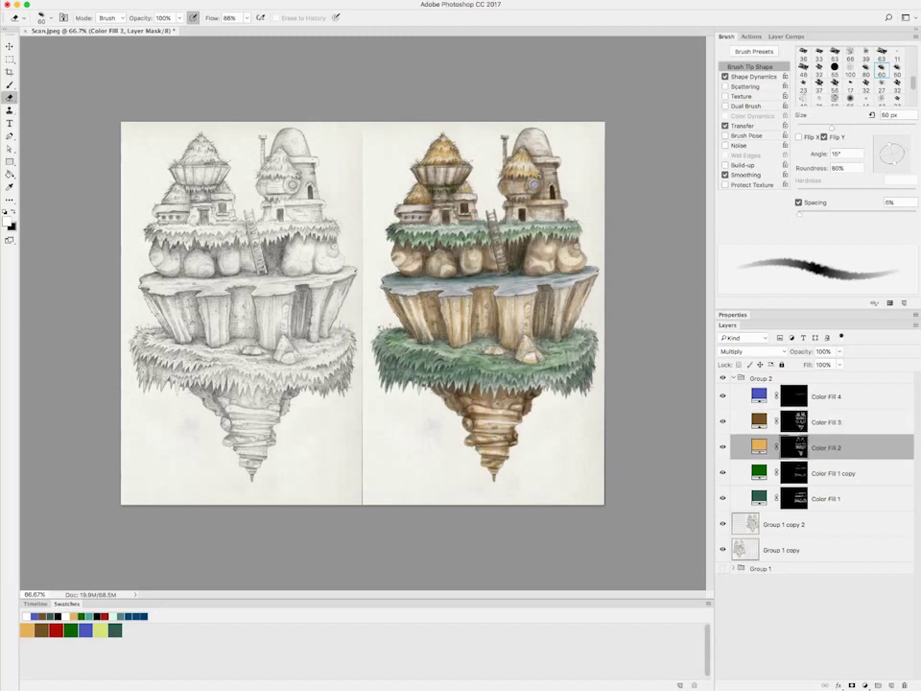
pyautogui.hotkey('alt', ']')
pyautogui.hotkey('alt', ']')
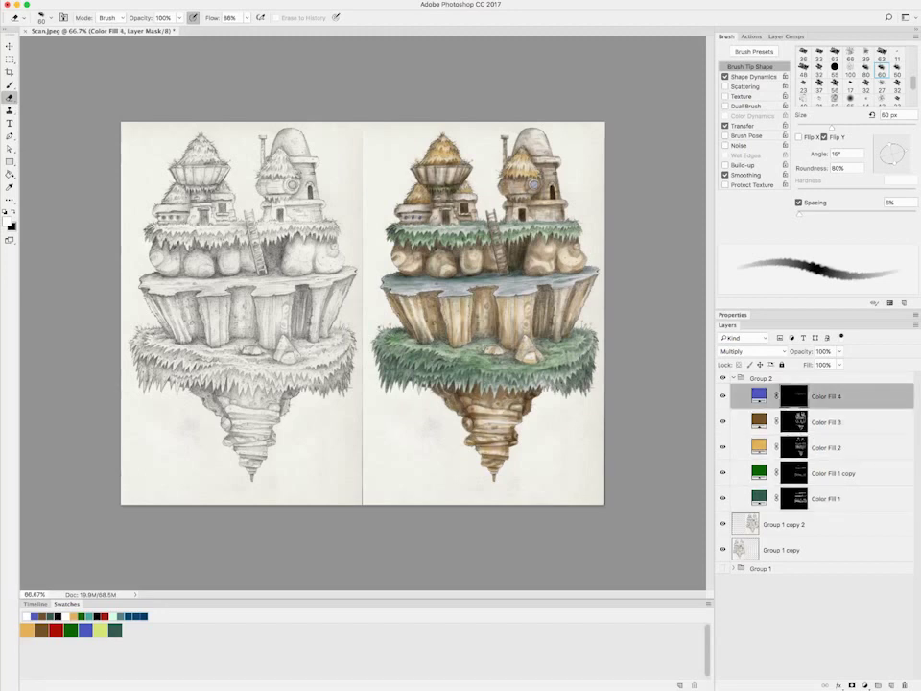
pyautogui.hotkey('alt', '[')
pyautogui.hotkey('alt', '[')
pyautogui.hotkey('alt', '[')
pyautogui.hotkey('alt', '[')
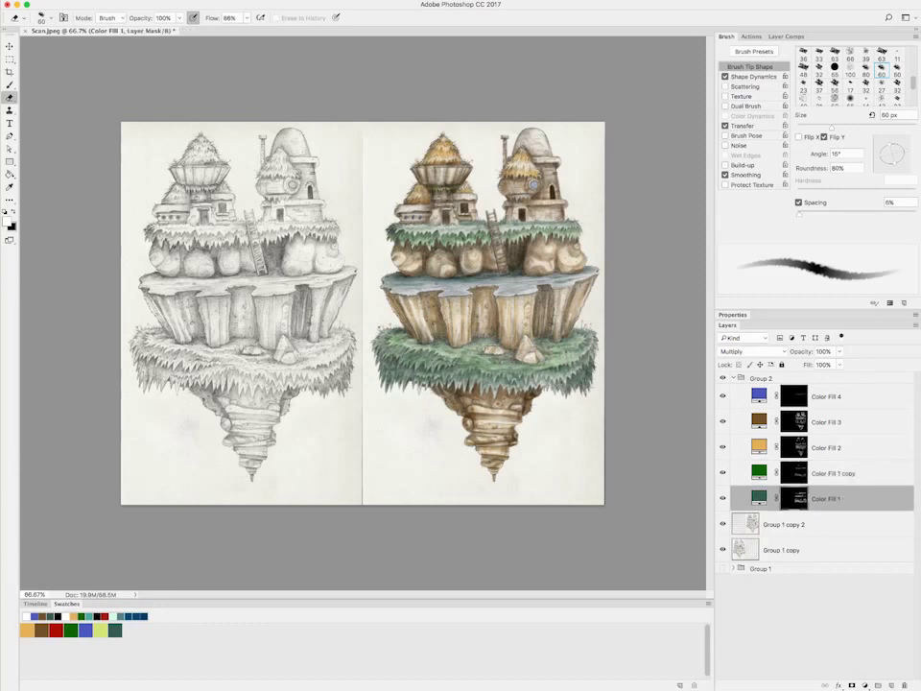
pyautogui.hotkey('alt', ']')
pyautogui.press('b')
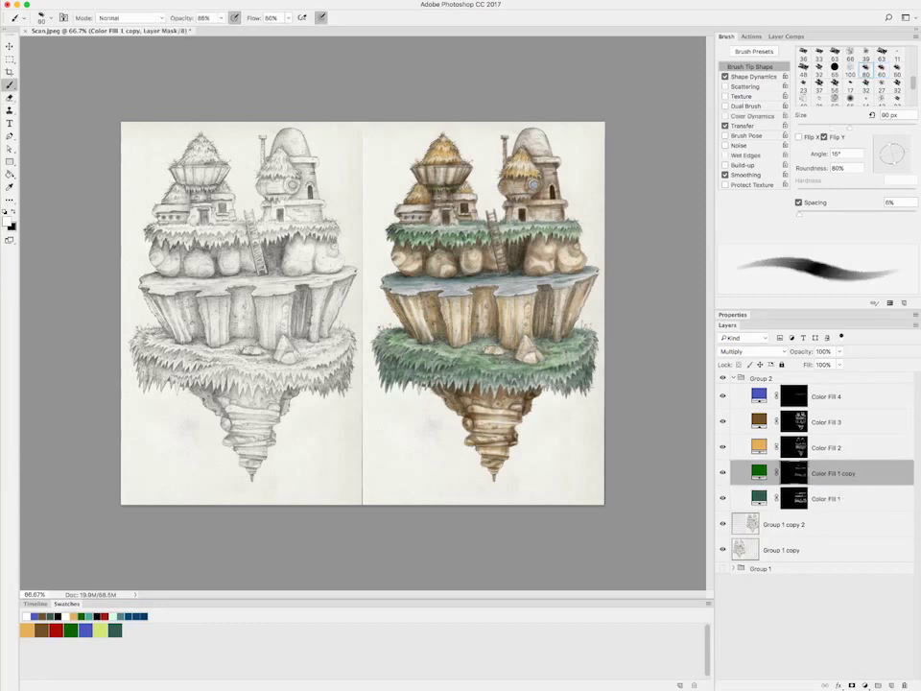